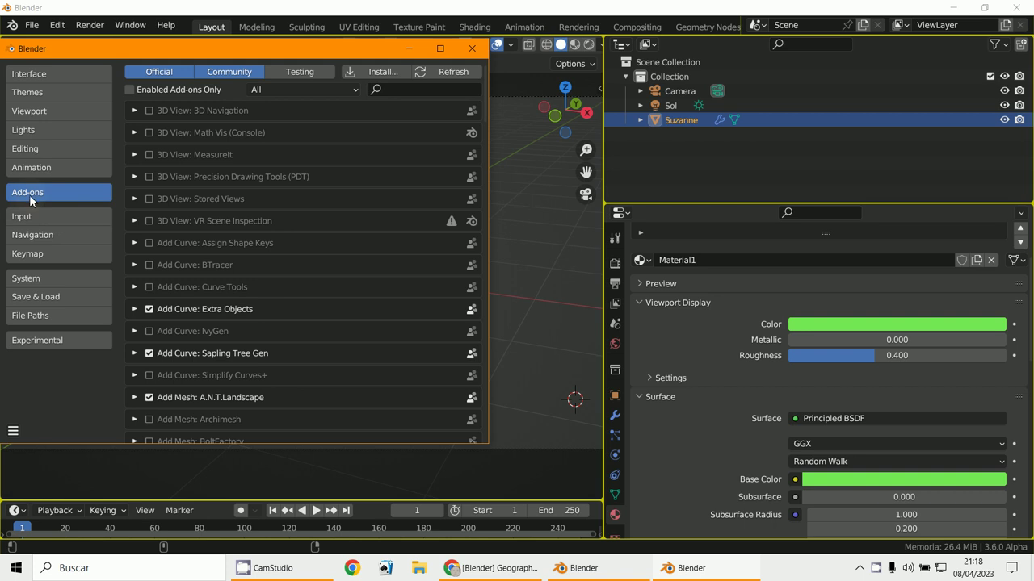
Filter the add-ons by the Lighting category, examine the Sun Position add-on's details, and return to the scene's world properties
{"action": "left_click", "coordinate": [292, 89]}
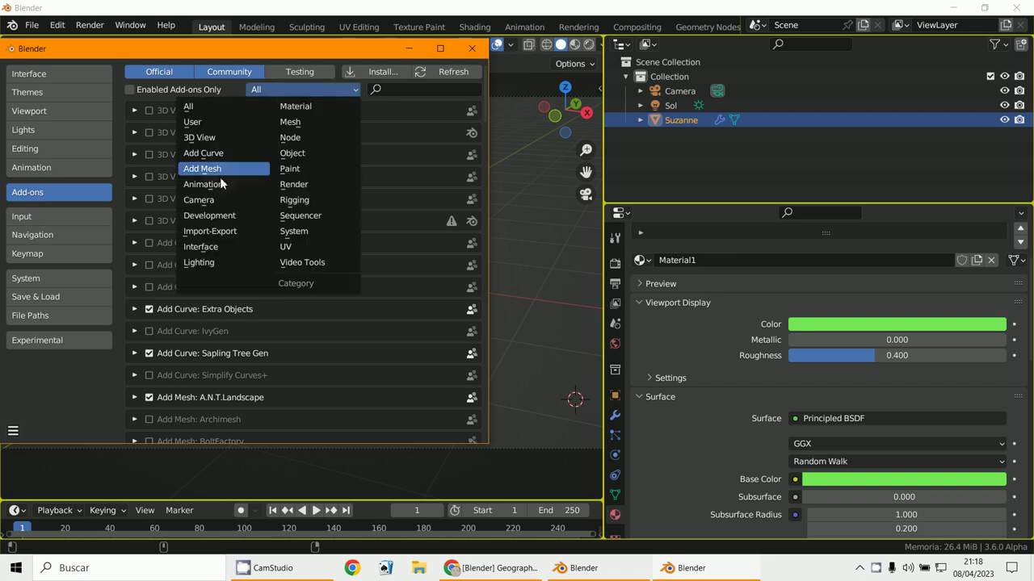
{"action": "left_click", "coordinate": [211, 264]}
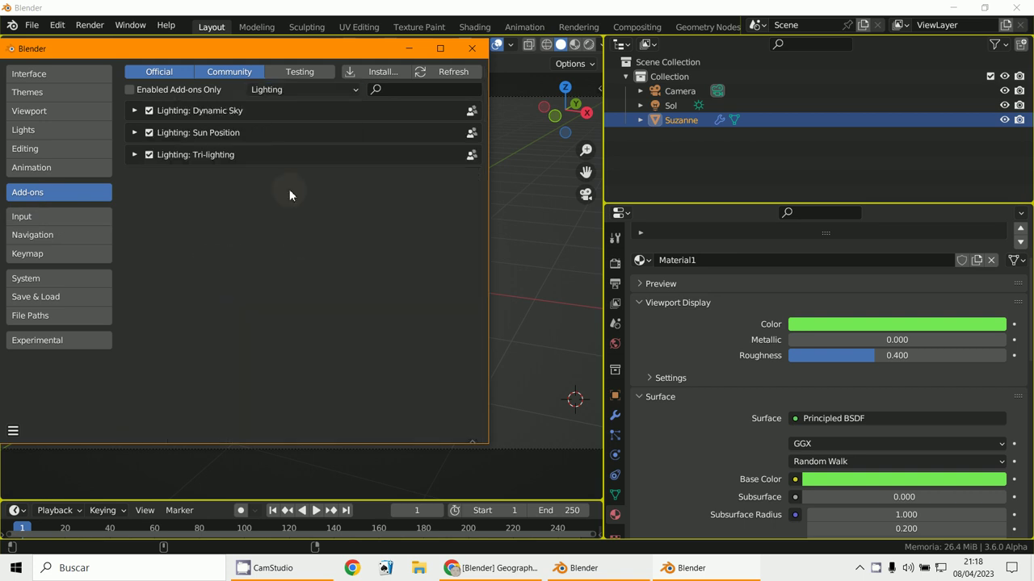
{"action": "left_click", "coordinate": [135, 133]}
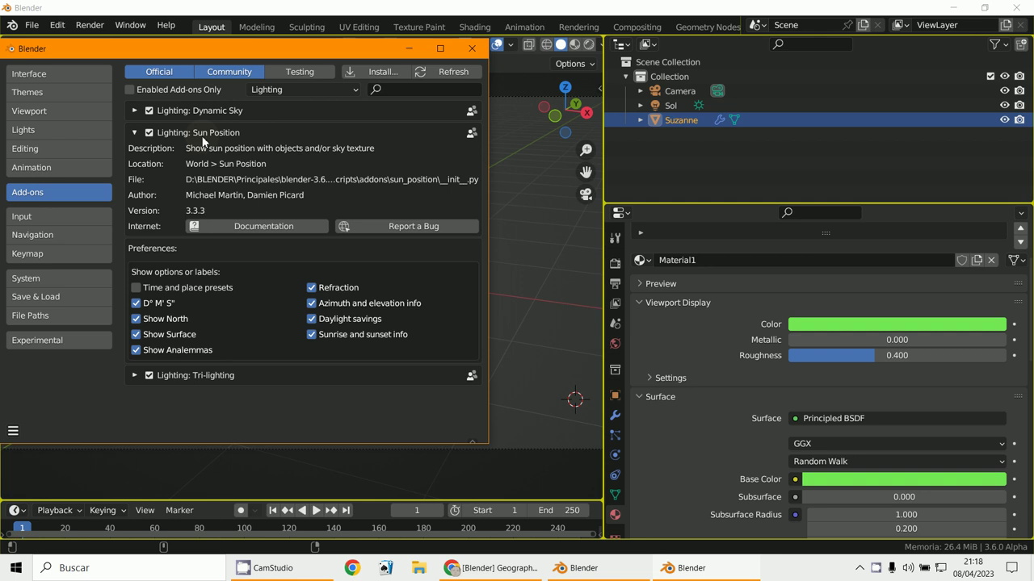
{"action": "left_click", "coordinate": [135, 132]}
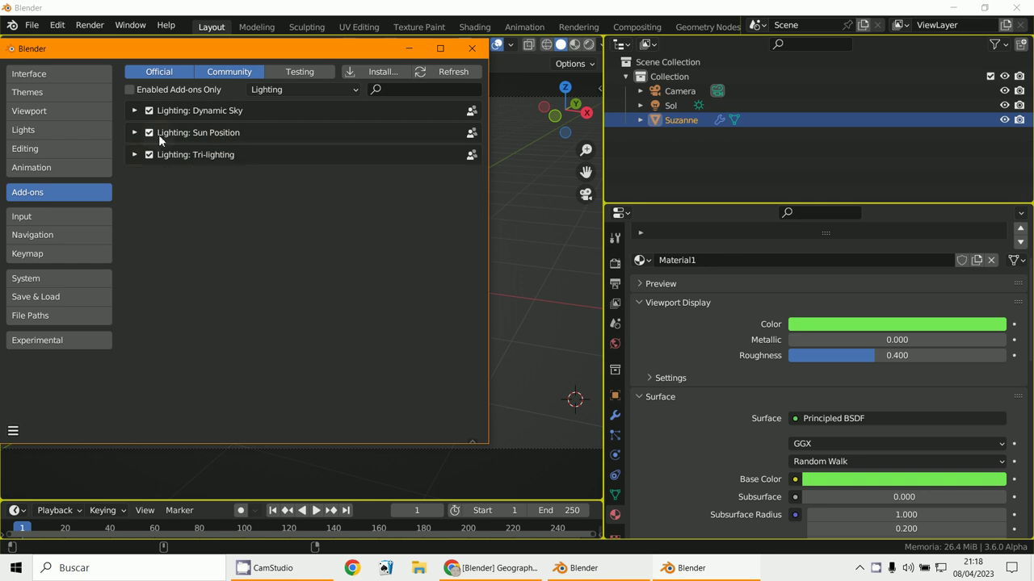
{"action": "left_click", "coordinate": [408, 49]}
{"action": "left_click", "coordinate": [614, 343]}
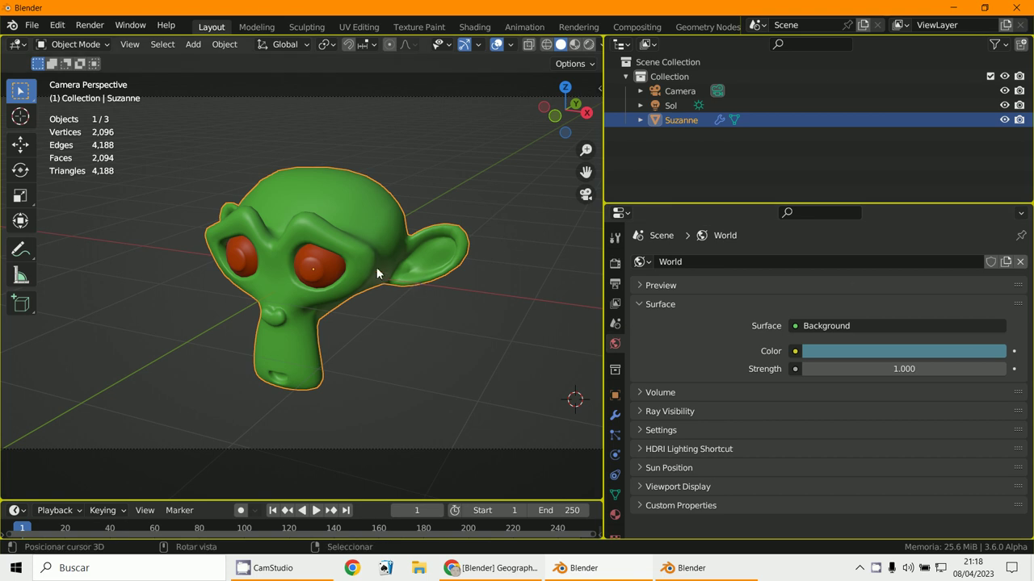
Delete the Suzanne monkey head, add a Landscape mesh in its place, and show it through the camera
{"action": "key", "text": "x"}
{"action": "key", "text": "Return"}
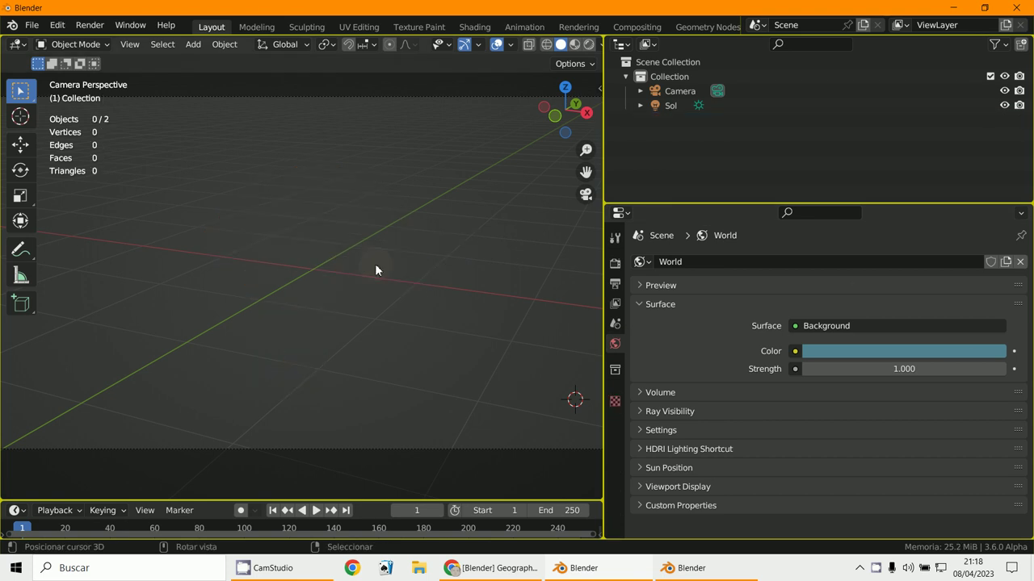
{"action": "middle_click_drag", "start_coordinate": [371, 263], "coordinate": [346, 247]}
{"action": "left_click", "coordinate": [193, 44]}
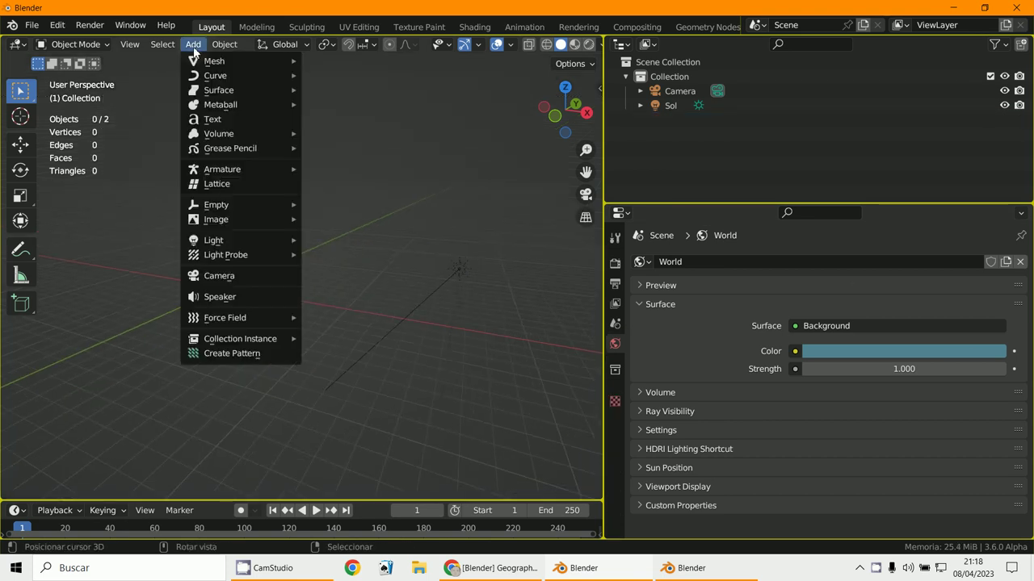
{"action": "mouse_move", "coordinate": [211, 61]}
{"action": "left_click", "coordinate": [349, 395]}
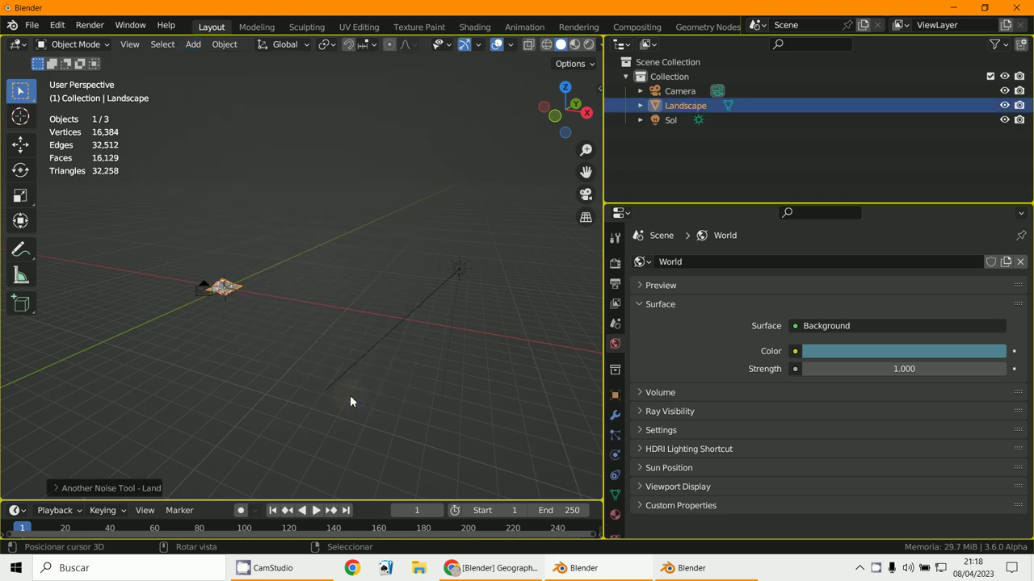
{"action": "key", "text": "KP_0"}
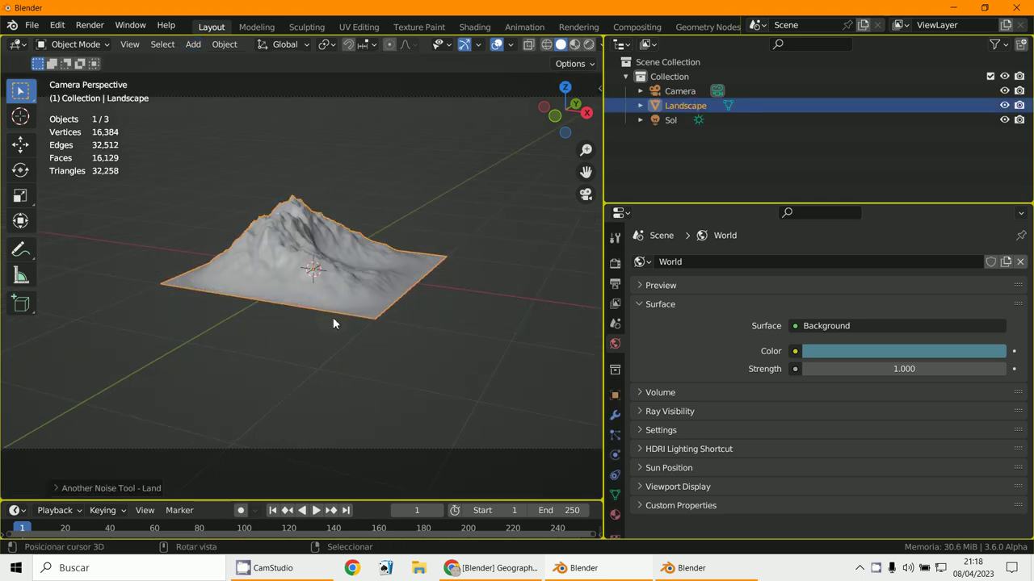
Scale the landscape uniformly by a factor of 4
{"action": "type", "text": "s"}
{"action": "type", "text": "4"}
{"action": "key", "text": "Return"}
{"action": "scroll", "coordinate": [332, 317], "scroll_direction": "down", "scroll_amount": 9}
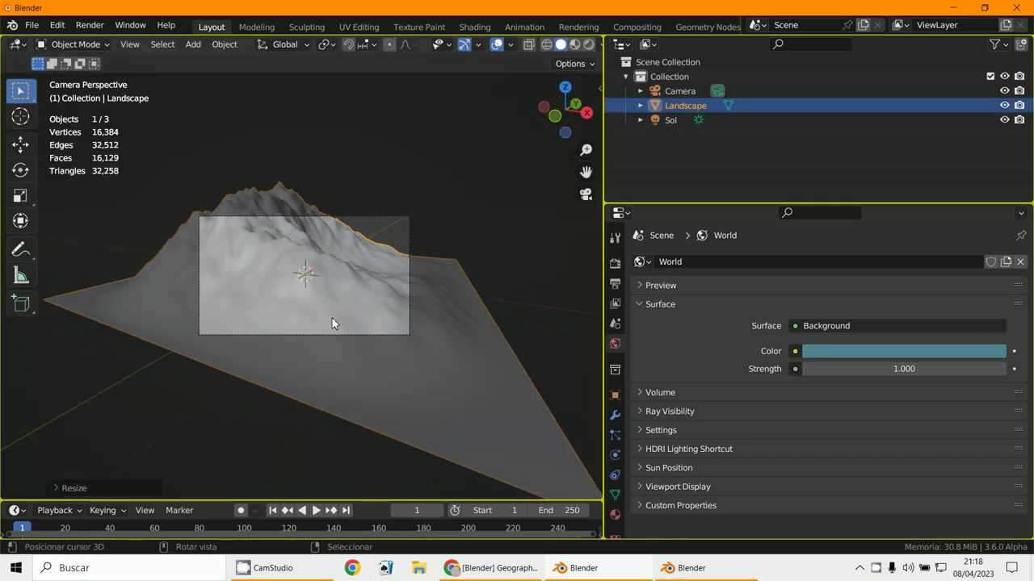
Scale the landscape down to about 0.4 of its size so it fits within the camera frame
{"action": "type", "text": "s"}
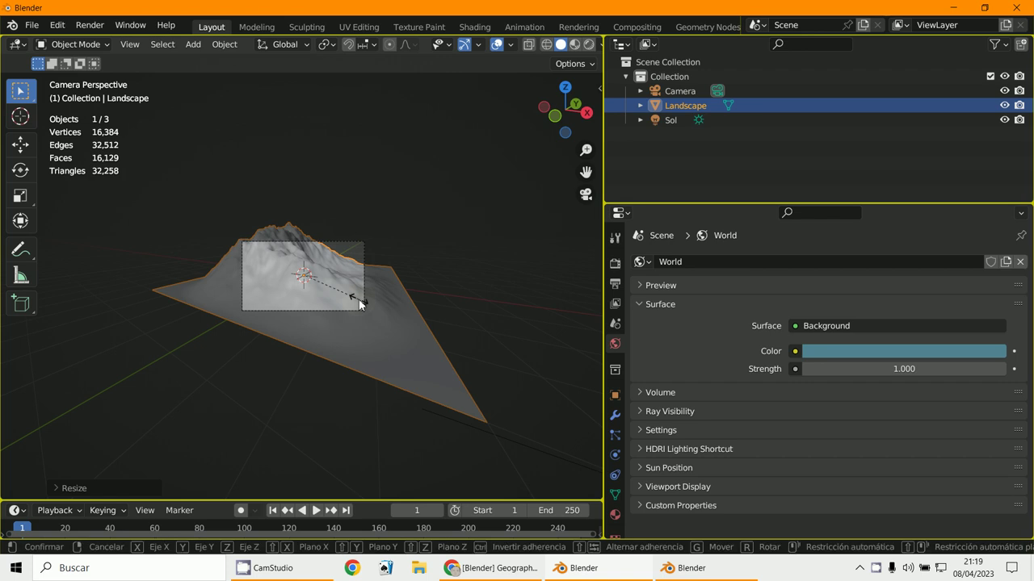
{"action": "type", "text": "2"}
{"action": "key", "text": "Escape"}
{"action": "key", "text": "s"}
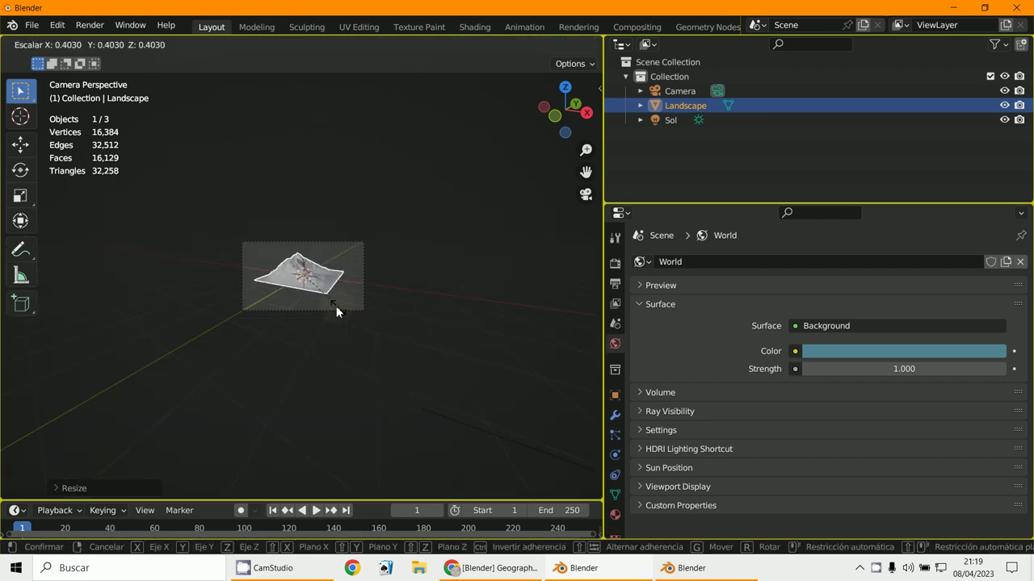
{"action": "left_click", "coordinate": [332, 305]}
{"action": "scroll", "coordinate": [333, 304], "scroll_direction": "up", "scroll_amount": 4}
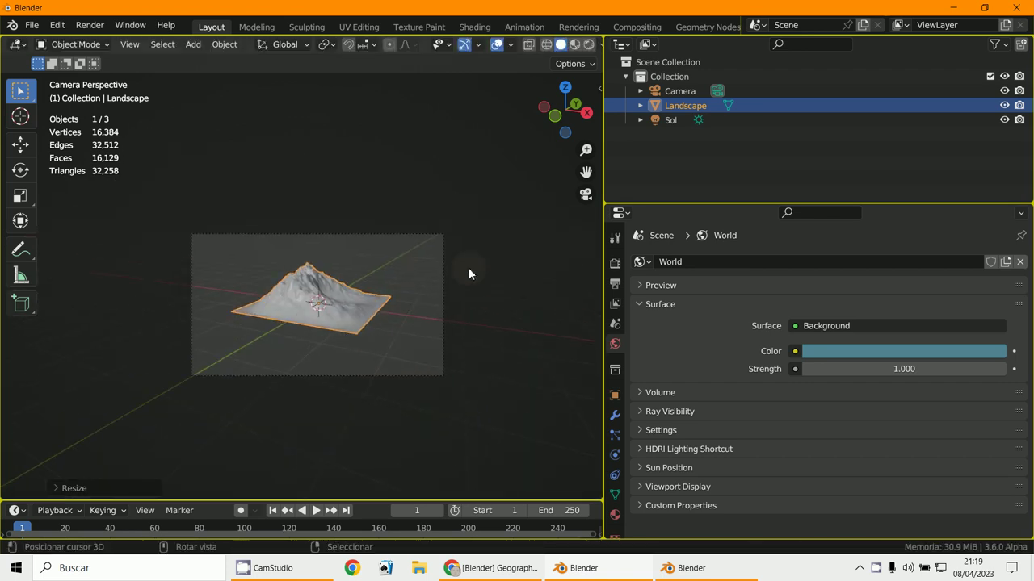
Add a Sun light to the scene at the 3D cursor in the landscape's centre
{"action": "left_click", "coordinate": [193, 44]}
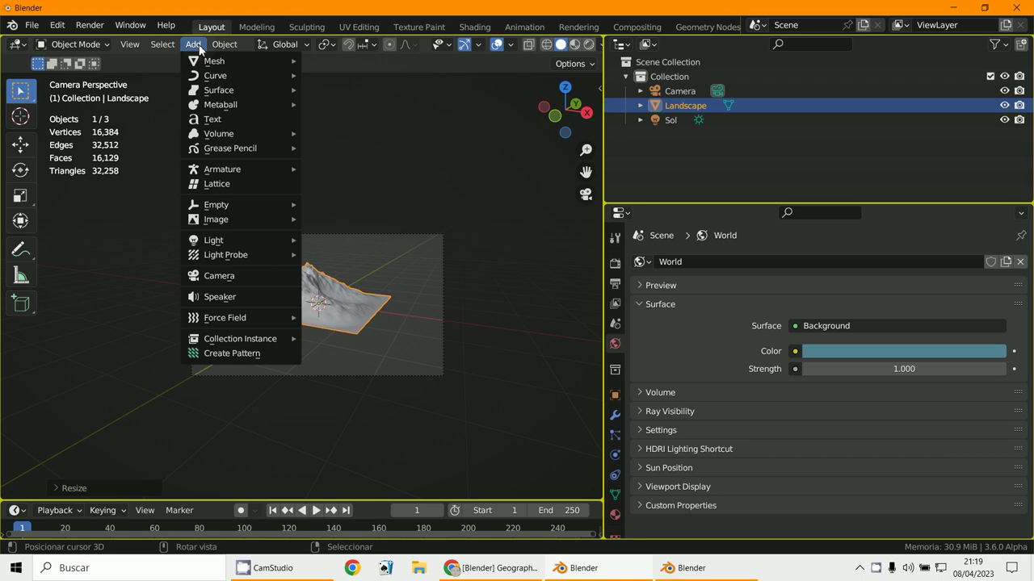
{"action": "mouse_move", "coordinate": [228, 241]}
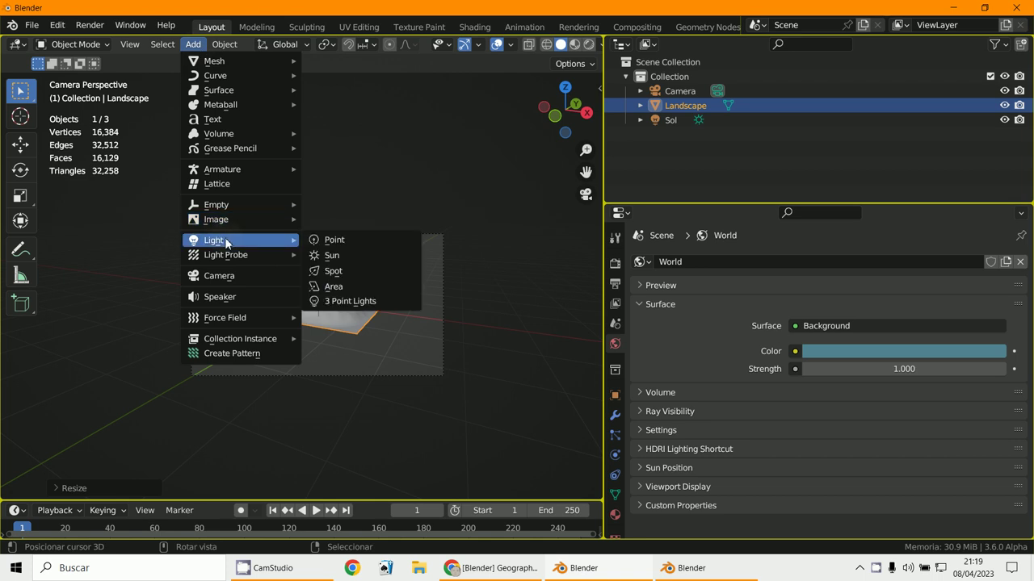
{"action": "left_click", "coordinate": [329, 256]}
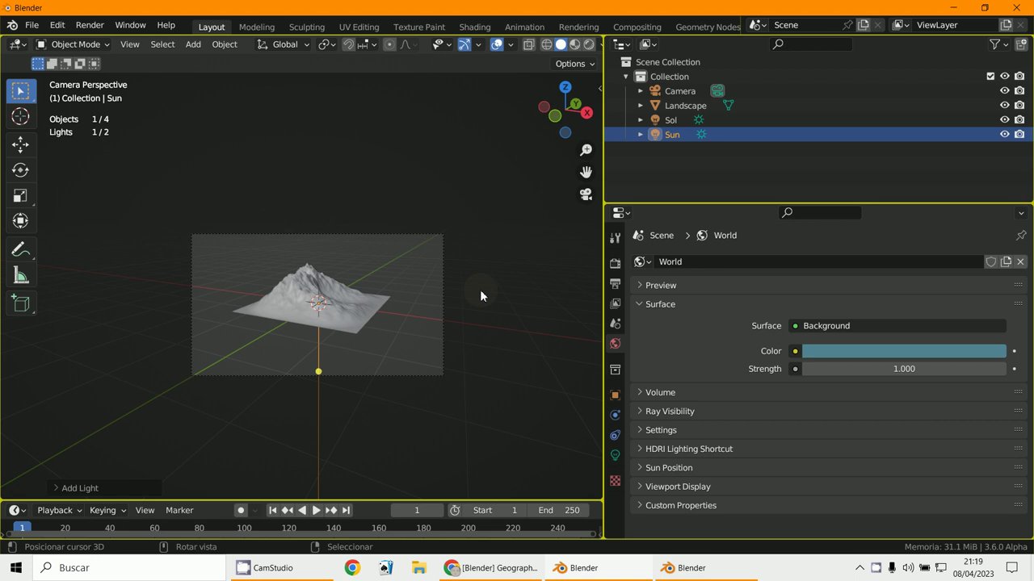
{"action": "scroll", "coordinate": [584, 366], "scroll_direction": "up", "scroll_amount": 1}
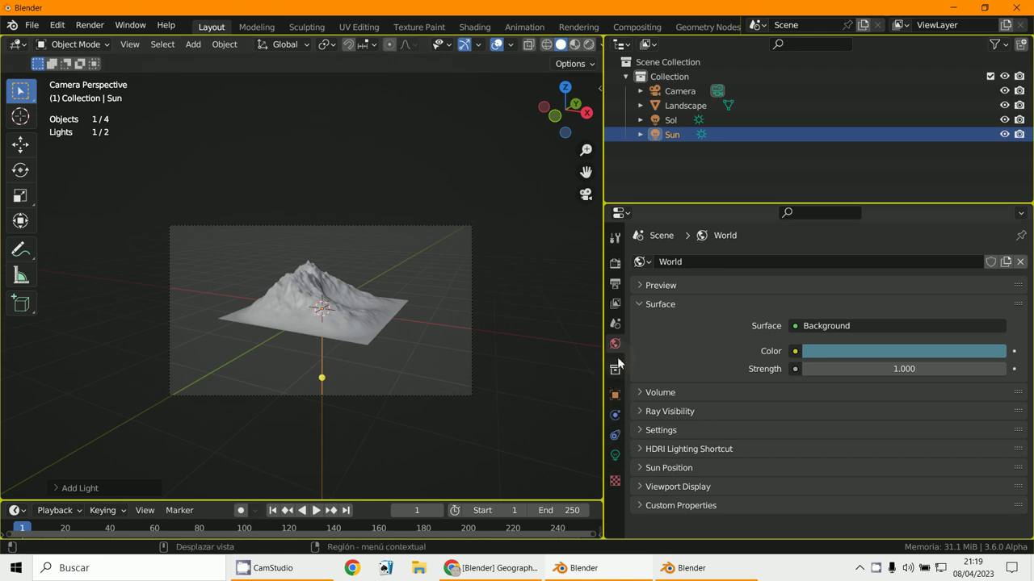
Set the world background color to black and check the lighting in rendered shading before returning to solid shading
{"action": "left_click", "coordinate": [883, 361]}
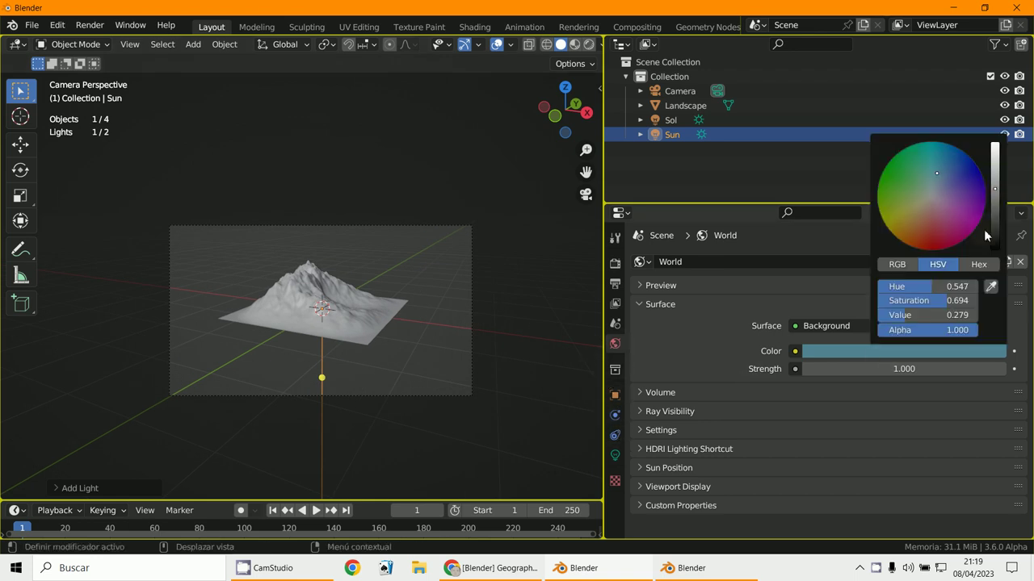
{"action": "left_click_drag", "start_coordinate": [1000, 204], "coordinate": [566, 266]}
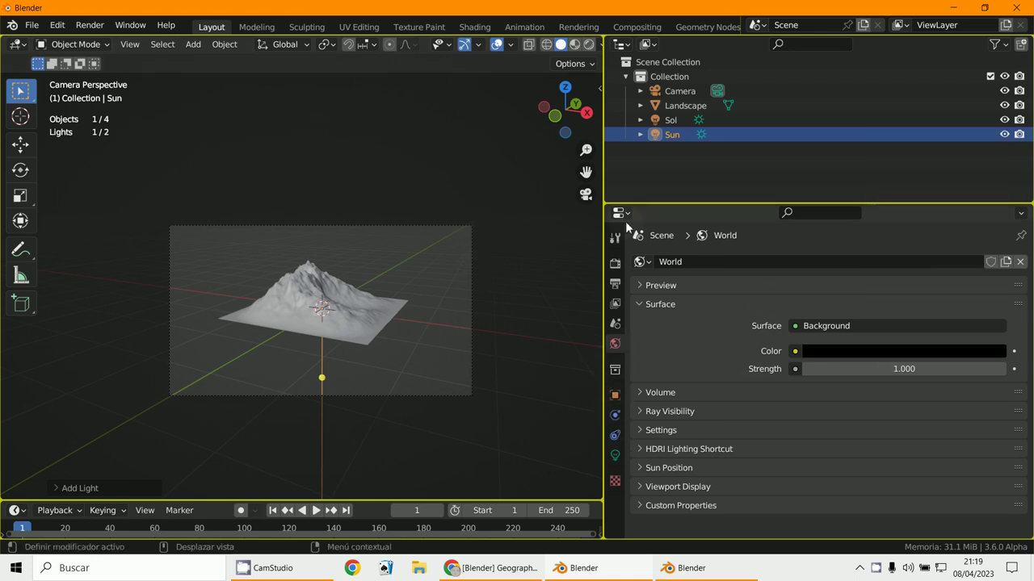
{"action": "left_click", "coordinate": [590, 46]}
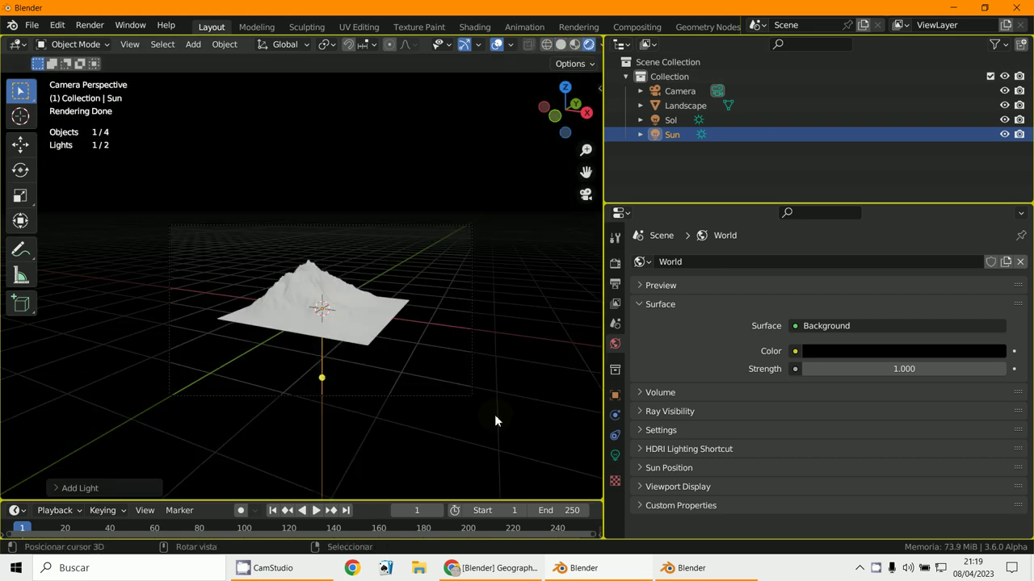
{"action": "left_click", "coordinate": [564, 46]}
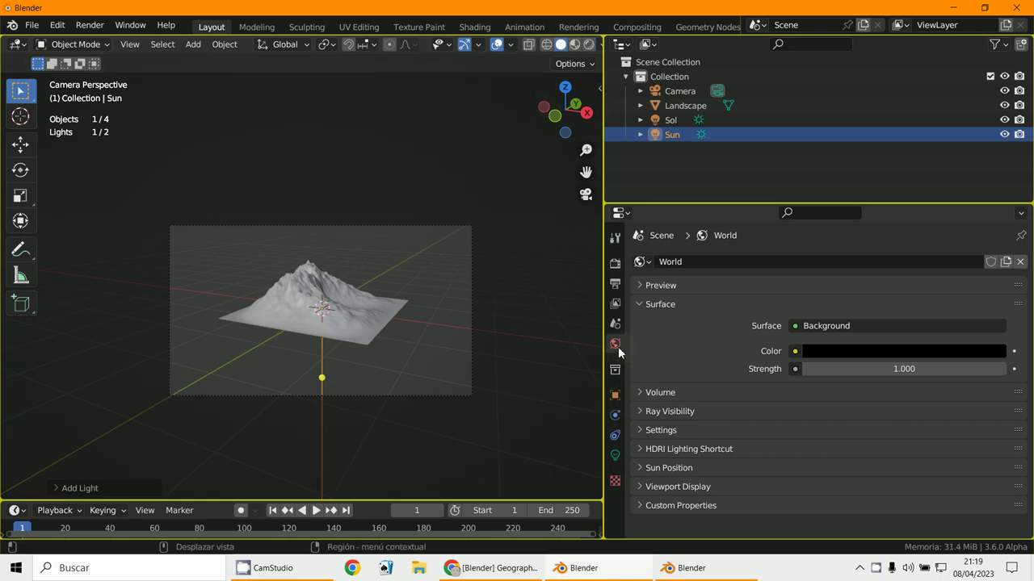
Expand the world's Sun Position settings and examine its options, including the lights available as Sun Object
{"action": "left_click", "coordinate": [661, 473]}
{"action": "scroll", "coordinate": [646, 467], "scroll_direction": "down", "scroll_amount": 6}
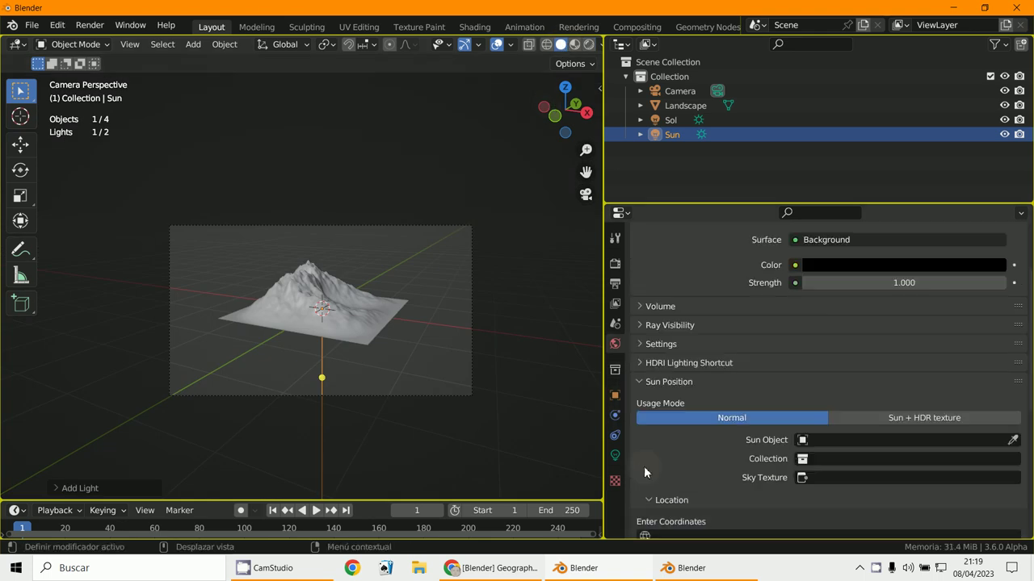
{"action": "scroll", "coordinate": [650, 463], "scroll_direction": "up", "scroll_amount": 1}
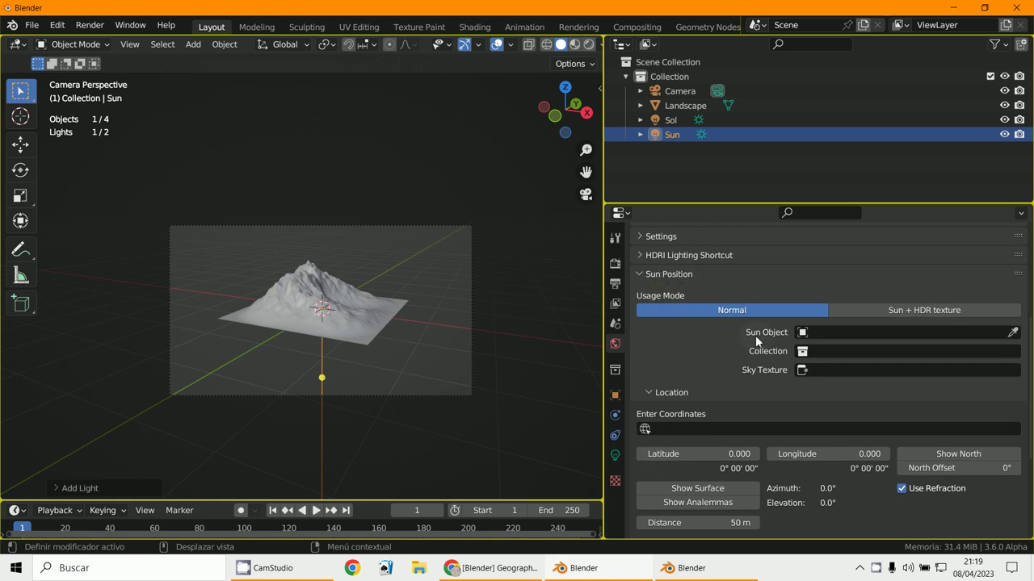
{"action": "scroll", "coordinate": [833, 495], "scroll_direction": "down", "scroll_amount": 1}
{"action": "scroll", "coordinate": [840, 485], "scroll_direction": "up", "scroll_amount": 1}
{"action": "left_click", "coordinate": [803, 338]}
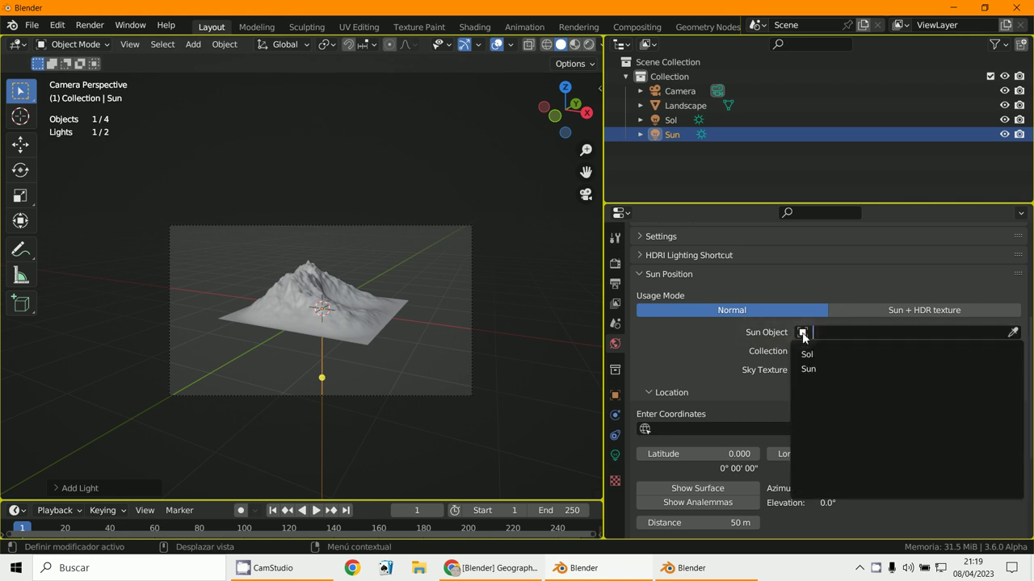
{"action": "left_click", "coordinate": [437, 259]}
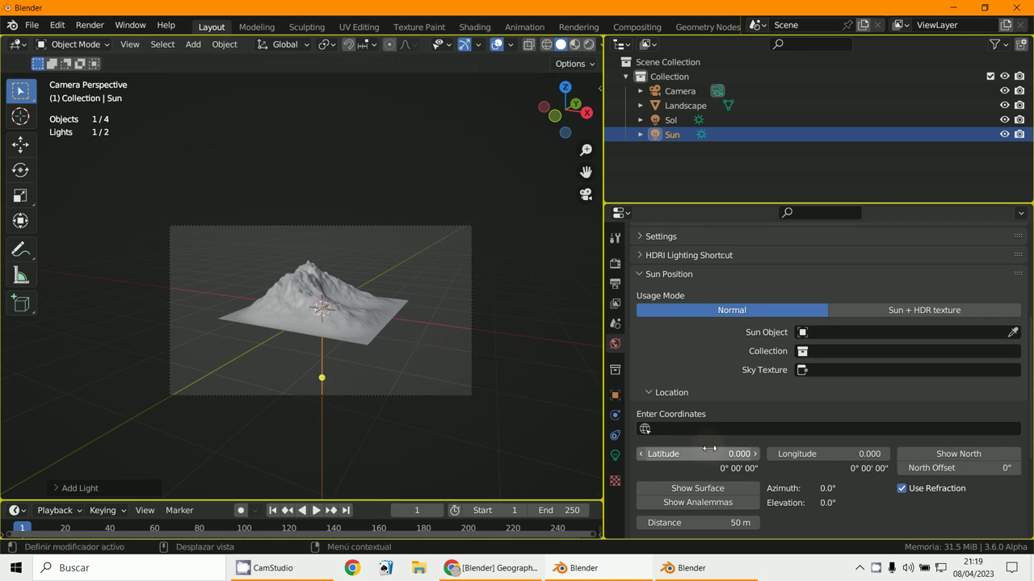
Rename the new Sun light's data to SOL
{"action": "left_click", "coordinate": [615, 454]}
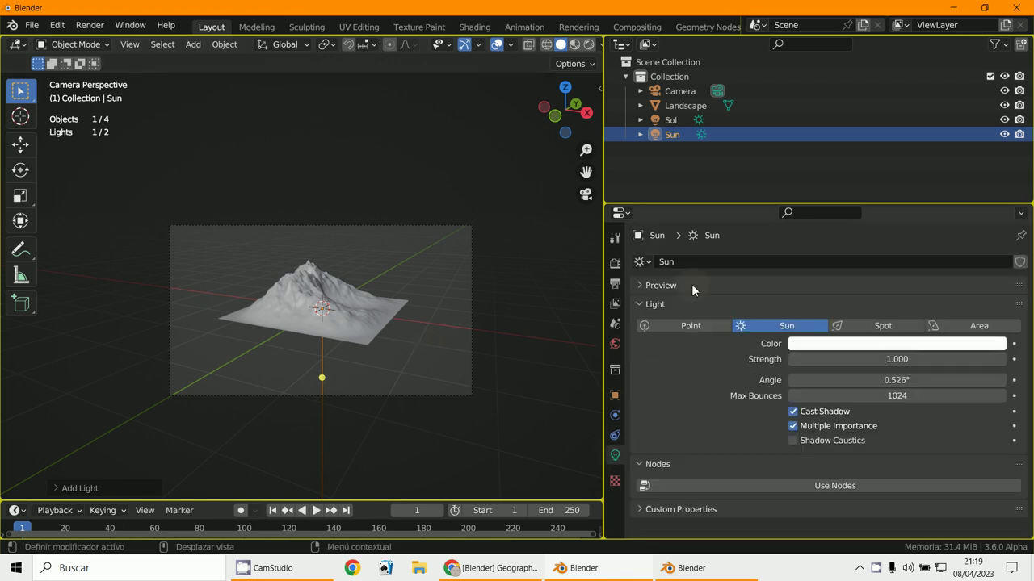
{"action": "left_click", "coordinate": [681, 260]}
{"action": "type", "text": "SOL"}
{"action": "key", "text": "Return"}
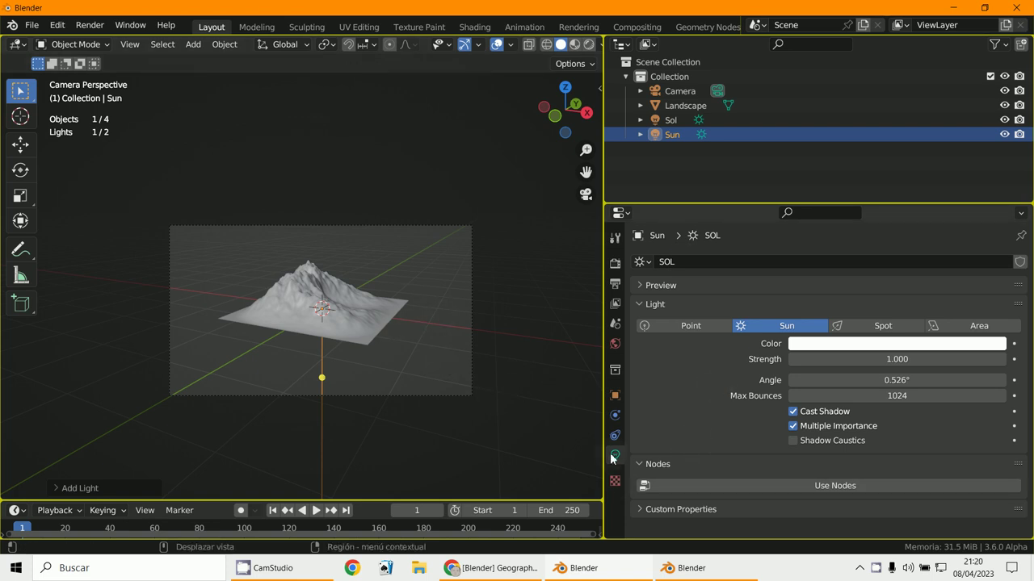
Assign the Sol light as the Sun Object in the world's Sun Position settings
{"action": "left_click", "coordinate": [615, 343]}
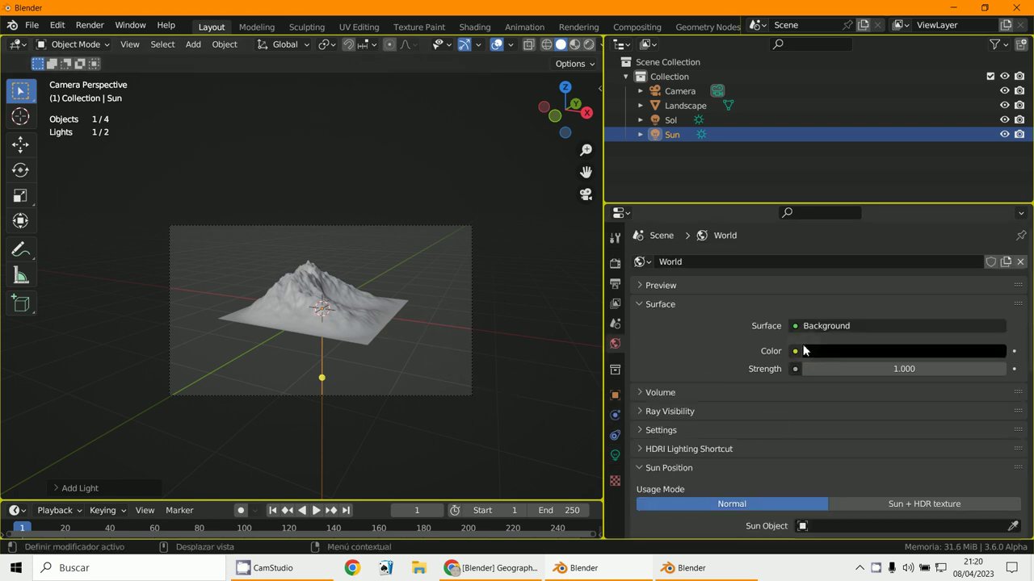
{"action": "scroll", "coordinate": [678, 399], "scroll_direction": "down", "scroll_amount": 8}
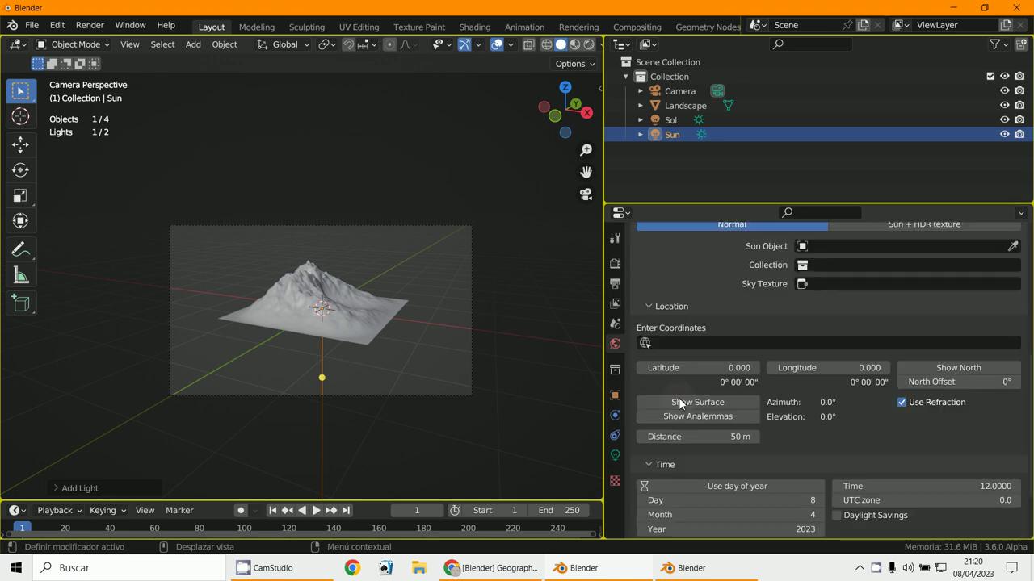
{"action": "scroll", "coordinate": [801, 265], "scroll_direction": "up", "scroll_amount": 3}
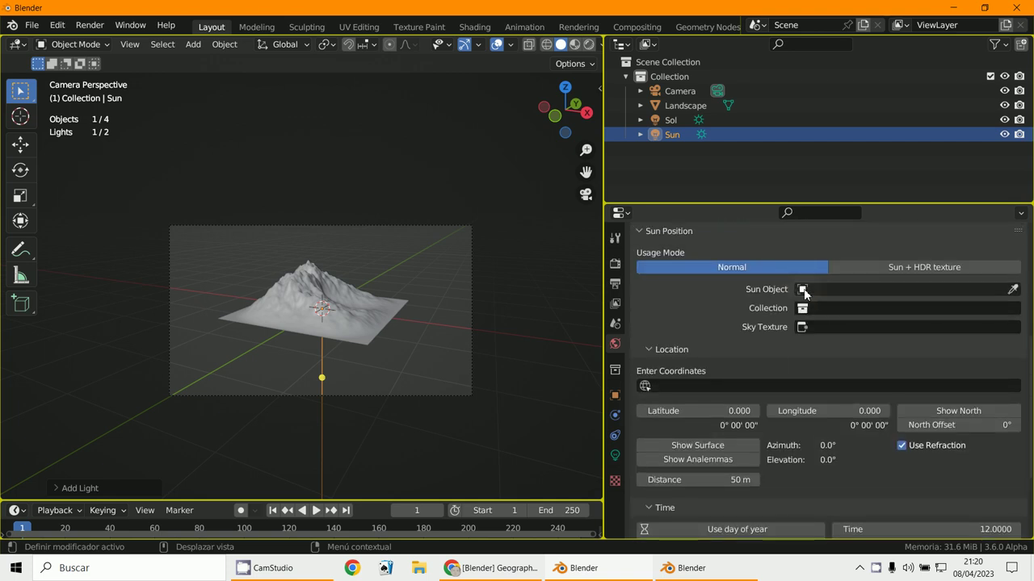
{"action": "left_click", "coordinate": [806, 289]}
{"action": "left_click", "coordinate": [808, 312]}
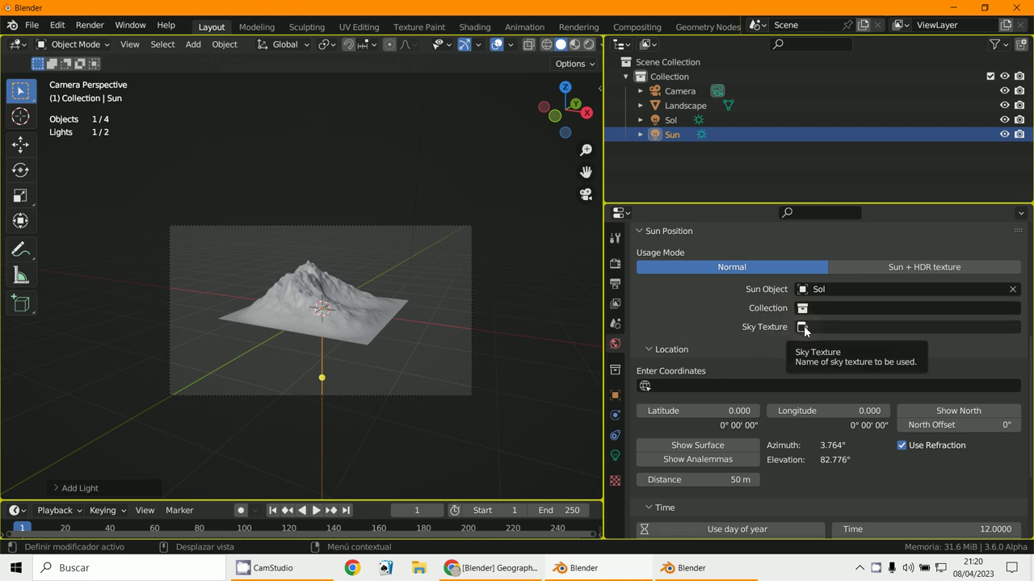
Switch to the Torrevieja map in Google Maps and copy the coordinates of a point on the city's southeastern coast
{"action": "scroll", "coordinate": [650, 394], "scroll_direction": "down", "scroll_amount": 1}
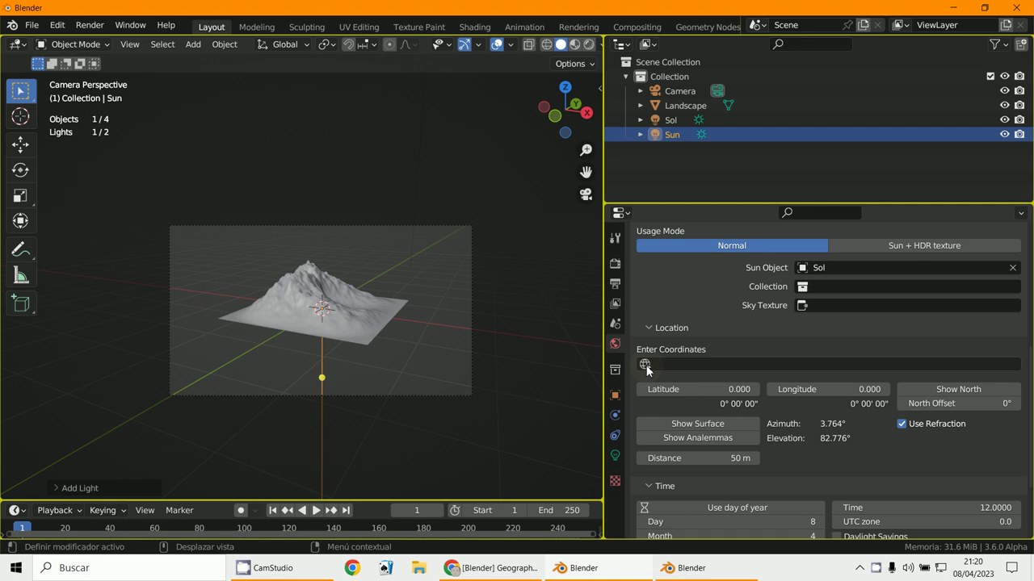
{"action": "left_click", "coordinate": [515, 568]}
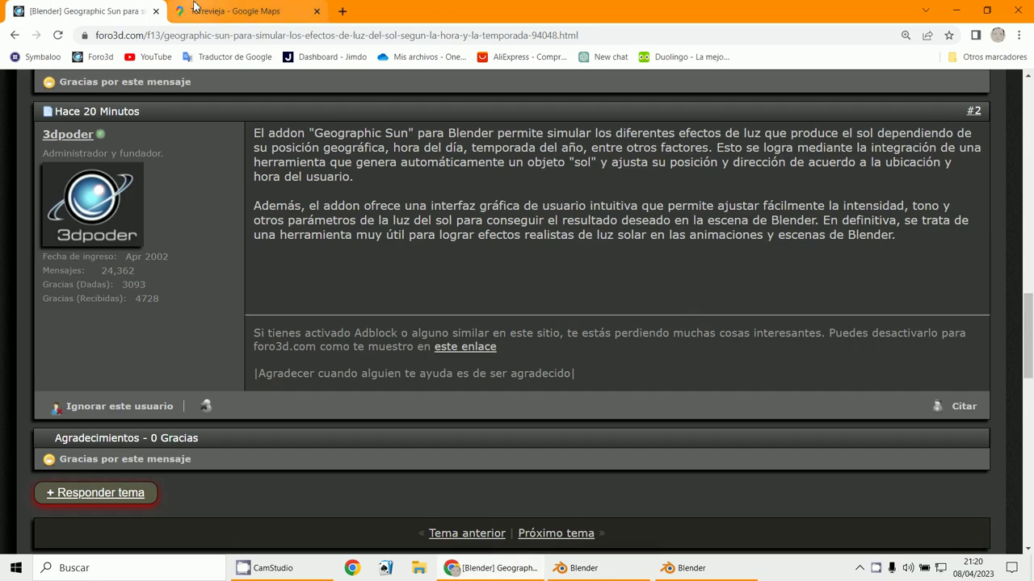
{"action": "left_click", "coordinate": [243, 11]}
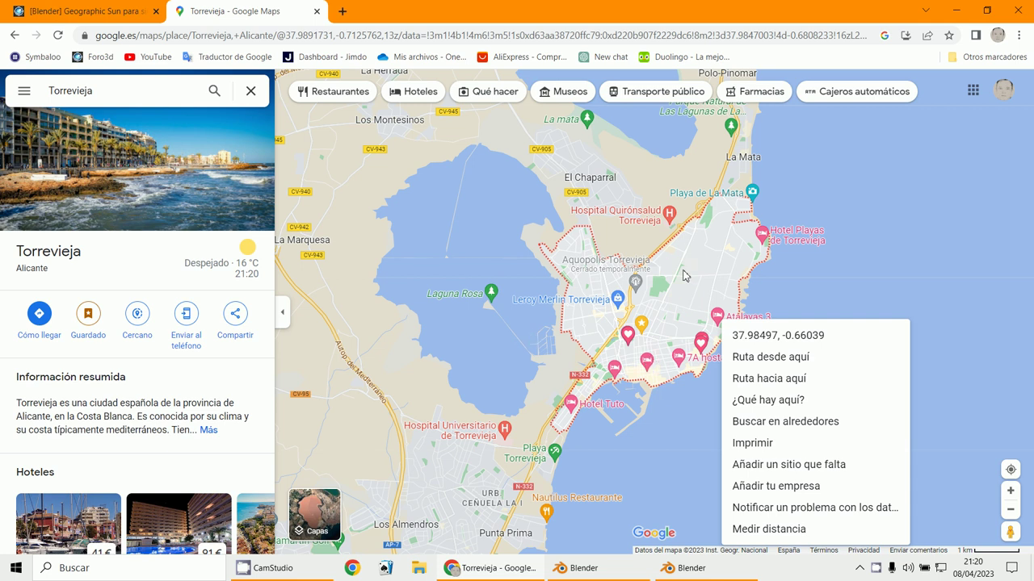
{"action": "right_click", "coordinate": [719, 295]}
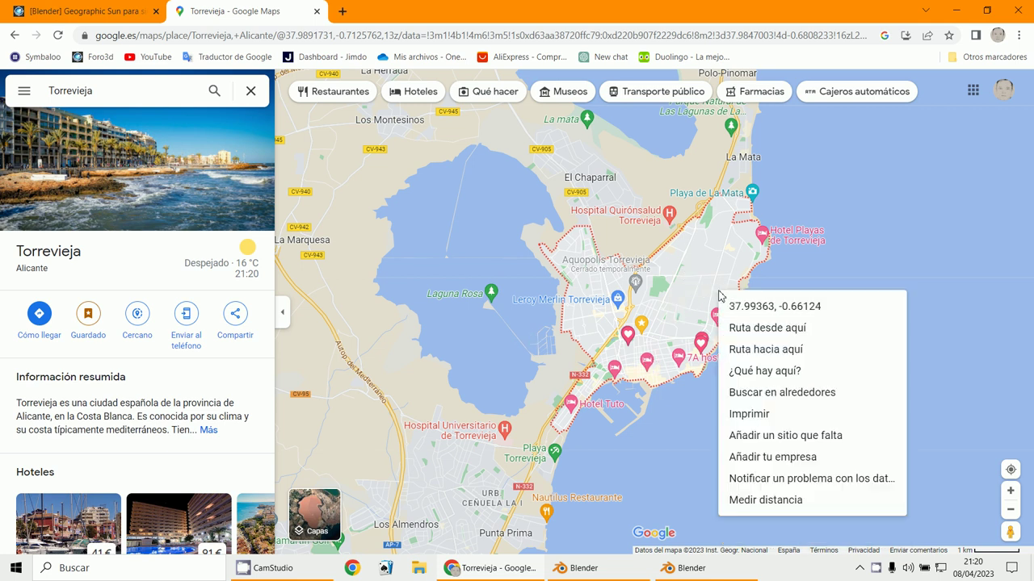
{"action": "left_click", "coordinate": [807, 311]}
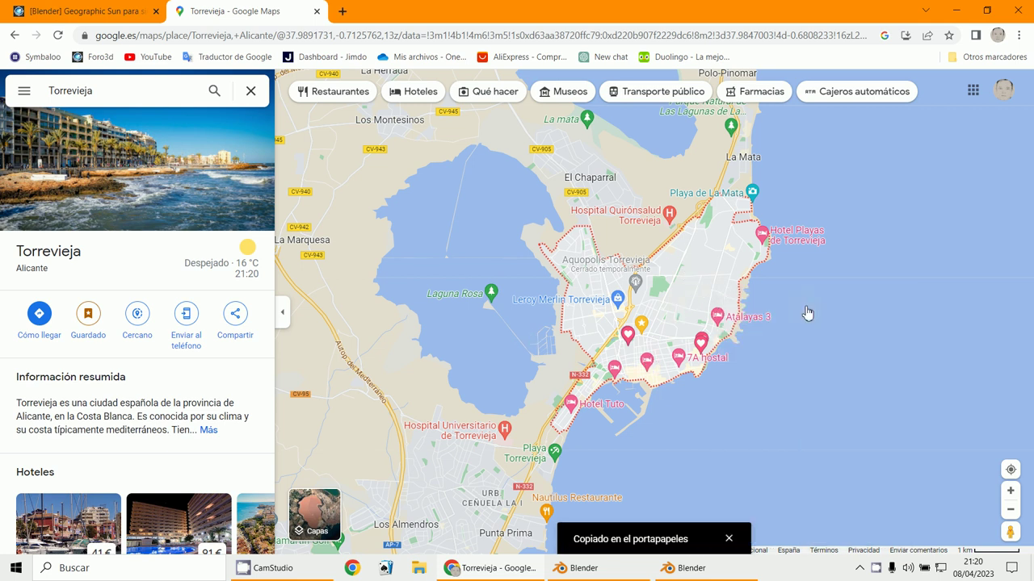
{"action": "right_click", "coordinate": [727, 370]}
{"action": "left_click", "coordinate": [763, 339]}
Back in Blender, enter 37.97887864290198, -0.659538301329167 as the Sun Position coordinates and close the preferences window
{"action": "left_click", "coordinate": [683, 570]}
{"action": "left_click", "coordinate": [684, 365]}
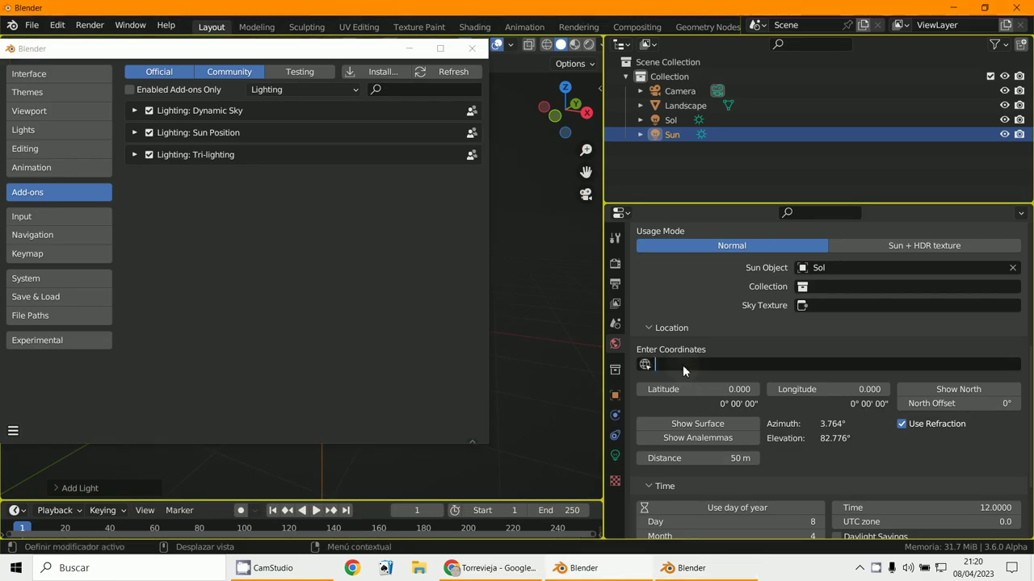
{"action": "left_click", "coordinate": [682, 365]}
{"action": "type", "text": "37.97887864290198, -0.659538301329167"}
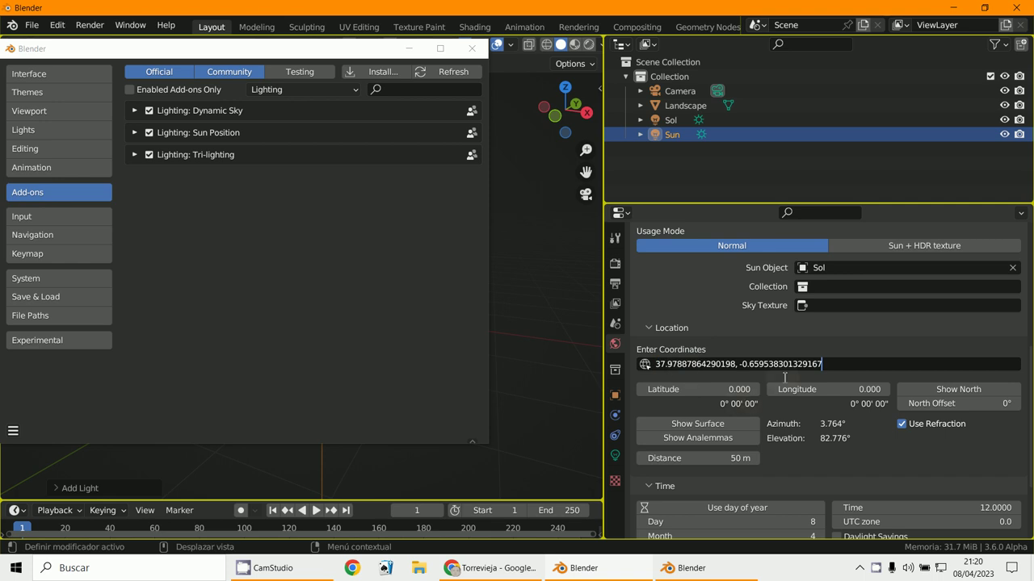
{"action": "key", "text": "Return"}
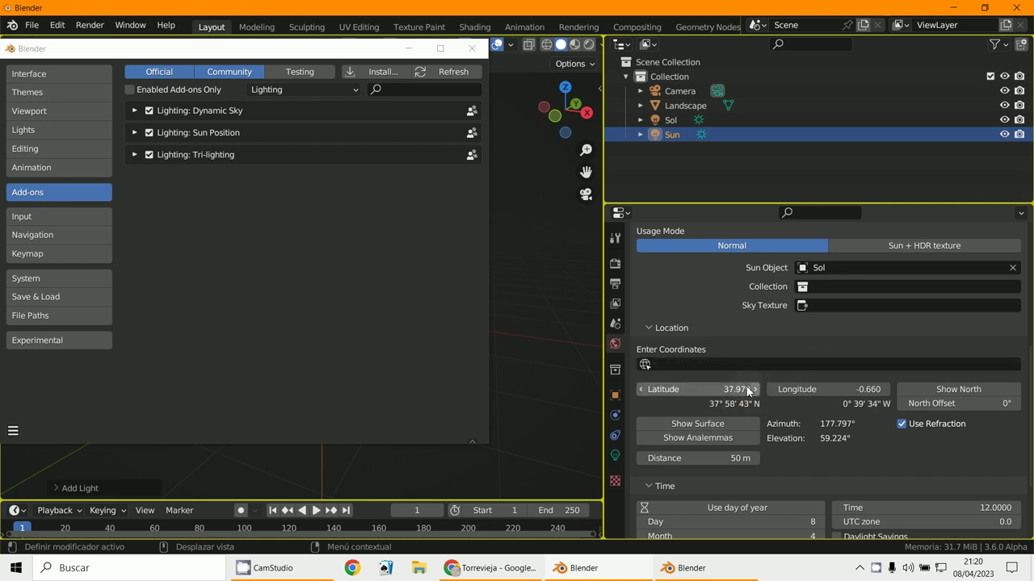
{"action": "left_click", "coordinate": [472, 51]}
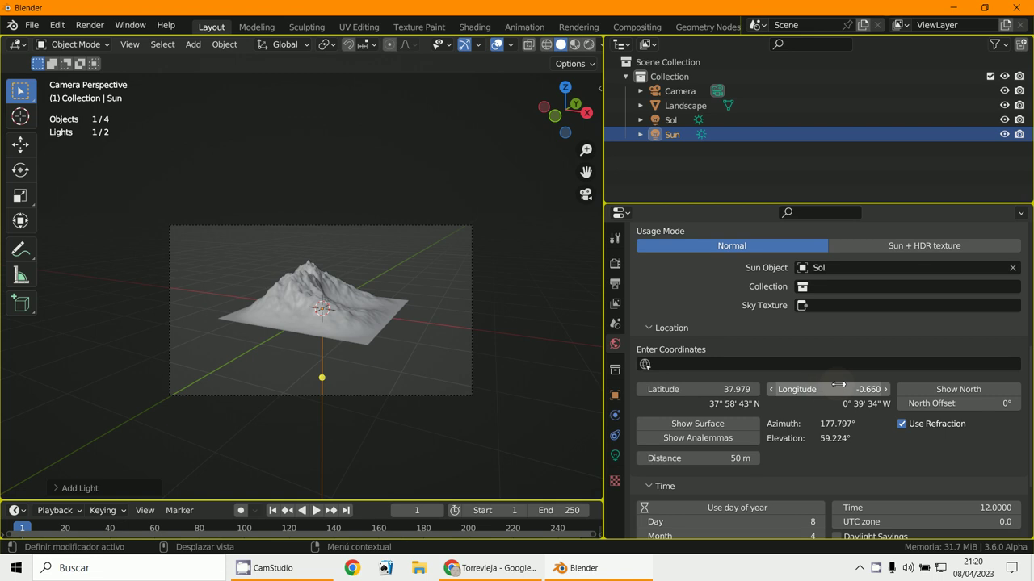
Show the scene in front view and set the Sun Position time to 12.81
{"action": "scroll", "coordinate": [869, 426], "scroll_direction": "down", "scroll_amount": 3}
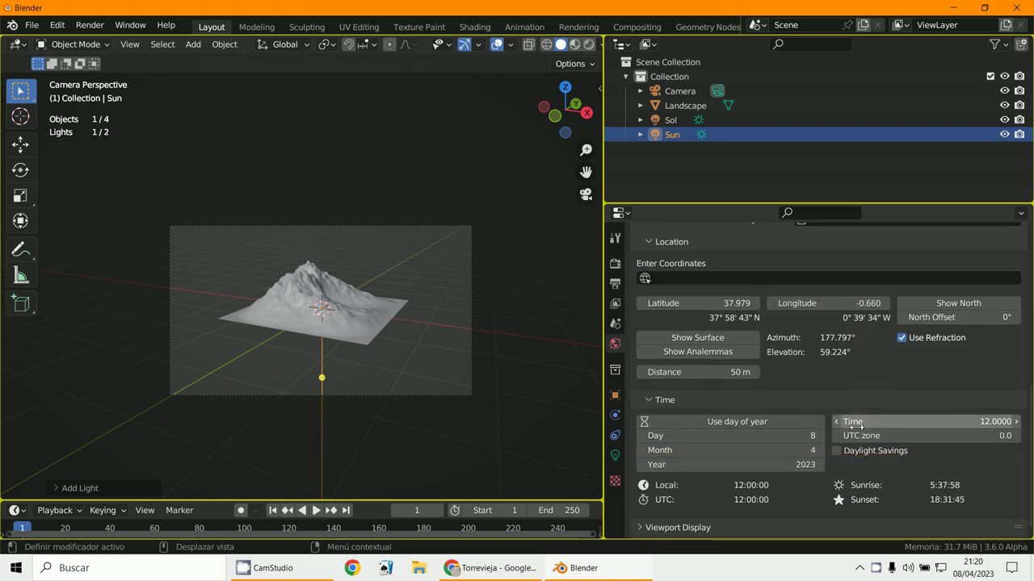
{"action": "scroll", "coordinate": [727, 420], "scroll_direction": "down", "scroll_amount": 1}
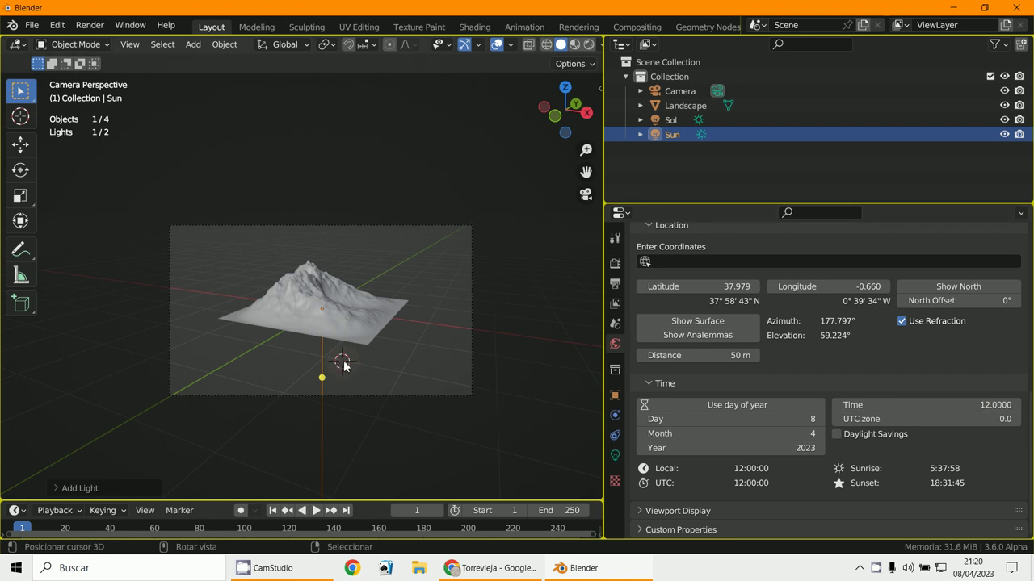
{"action": "key", "text": "KP_1"}
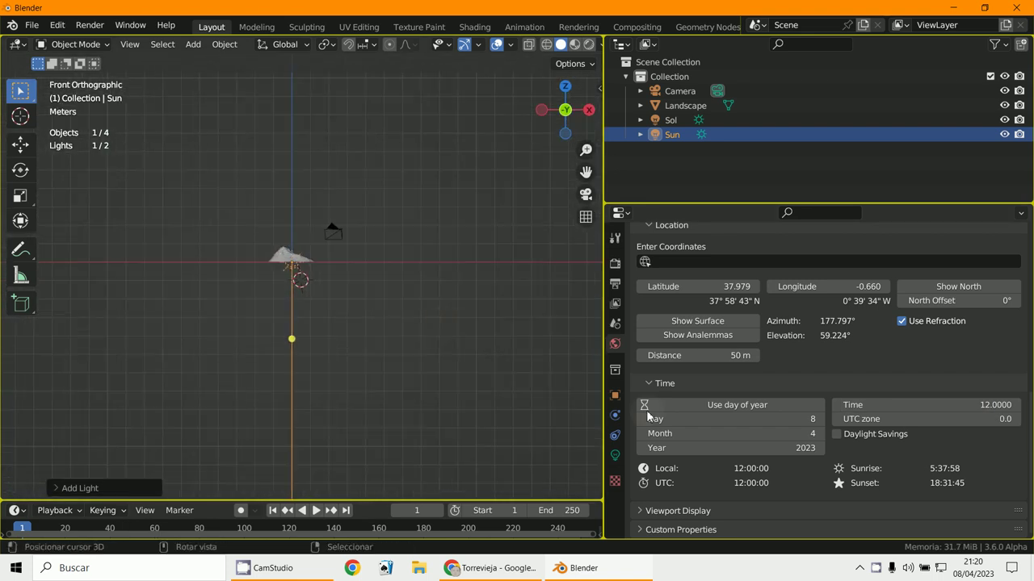
{"action": "scroll", "coordinate": [856, 379], "scroll_direction": "up", "scroll_amount": 6}
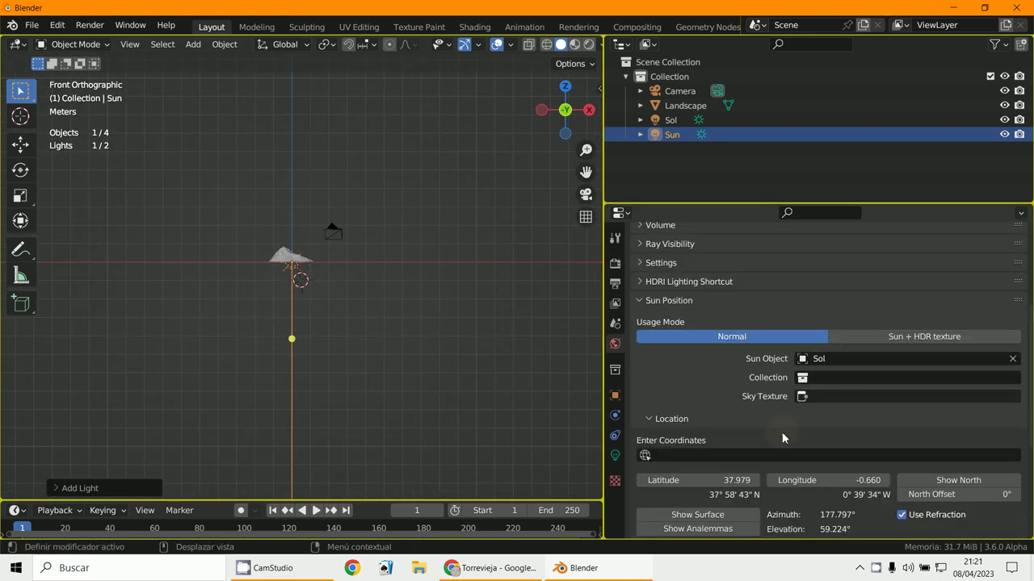
{"action": "scroll", "coordinate": [704, 452], "scroll_direction": "down", "scroll_amount": 6}
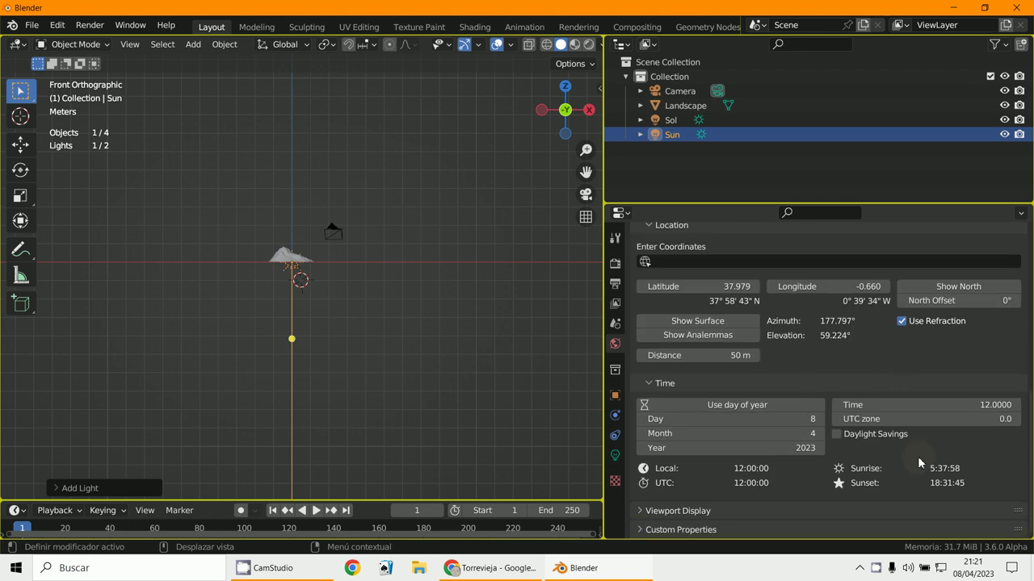
{"action": "left_click_drag", "start_coordinate": [928, 404], "coordinate": [416, 362]}
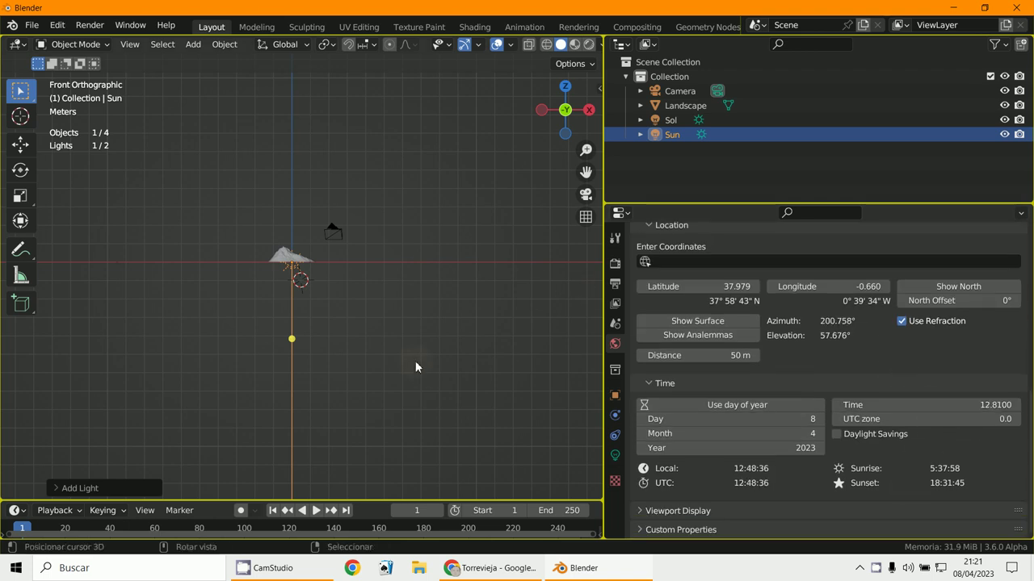
Switch the viewport to rendered shading and set the Sun Position time to 14.16 to check the landscape's shadows
{"action": "left_click", "coordinate": [589, 44]}
{"action": "middle_click_drag", "start_coordinate": [430, 284], "coordinate": [392, 431]}
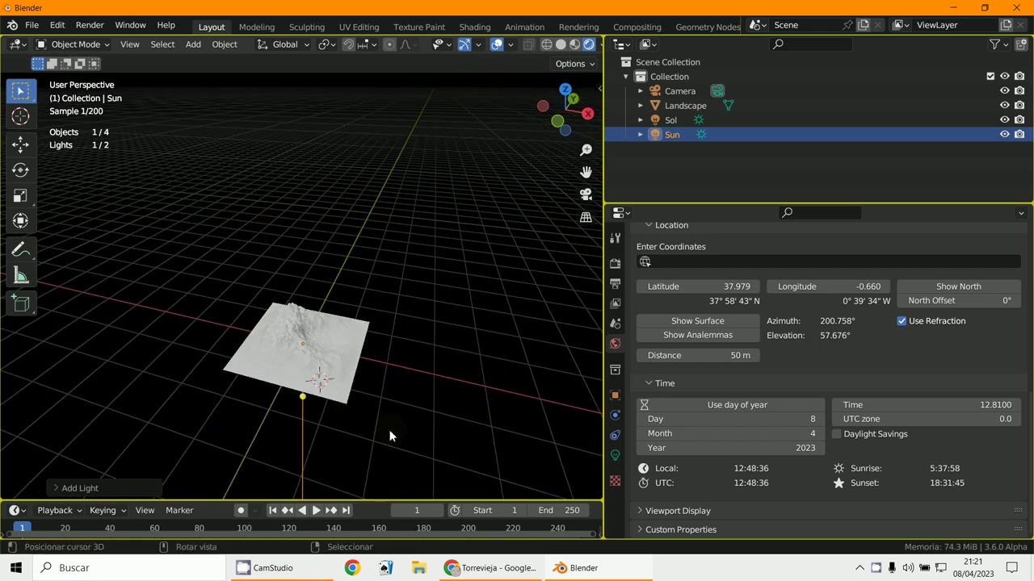
{"action": "left_click_drag", "start_coordinate": [968, 404], "coordinate": [585, 305]}
{"action": "scroll", "coordinate": [506, 405], "scroll_direction": "up", "scroll_amount": 4}
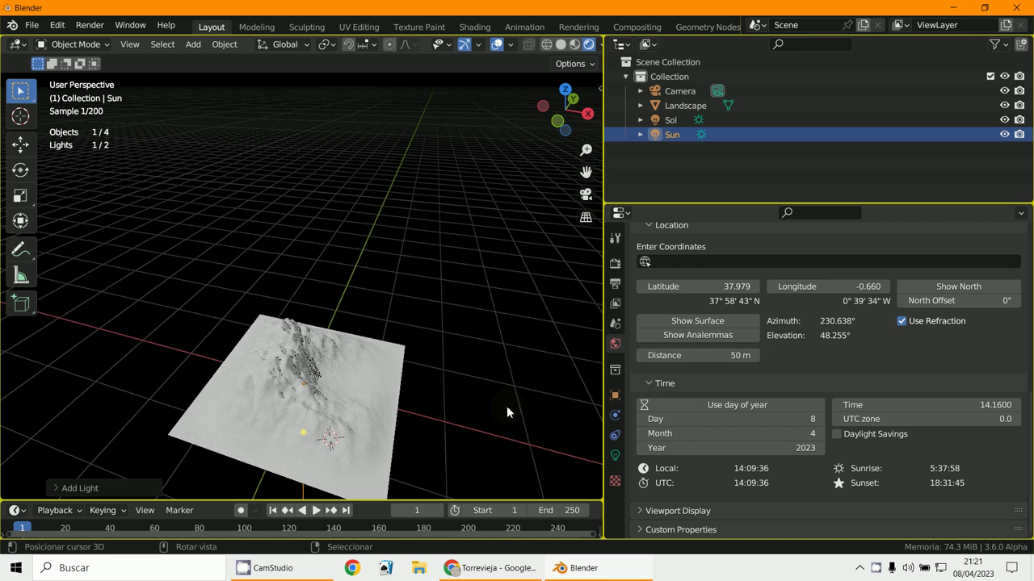
{"action": "middle_click_drag", "start_coordinate": [507, 405], "coordinate": [482, 353], "text": "shift"}
Advance the Sun Position time to 15.10 and on to 20.71 to compare afternoon and night lighting
{"action": "left_click_drag", "start_coordinate": [926, 404], "coordinate": [496, 274]}
{"action": "scroll", "coordinate": [362, 419], "scroll_direction": "up", "scroll_amount": 3}
{"action": "middle_click_drag", "start_coordinate": [379, 401], "coordinate": [381, 286], "text": "shift"}
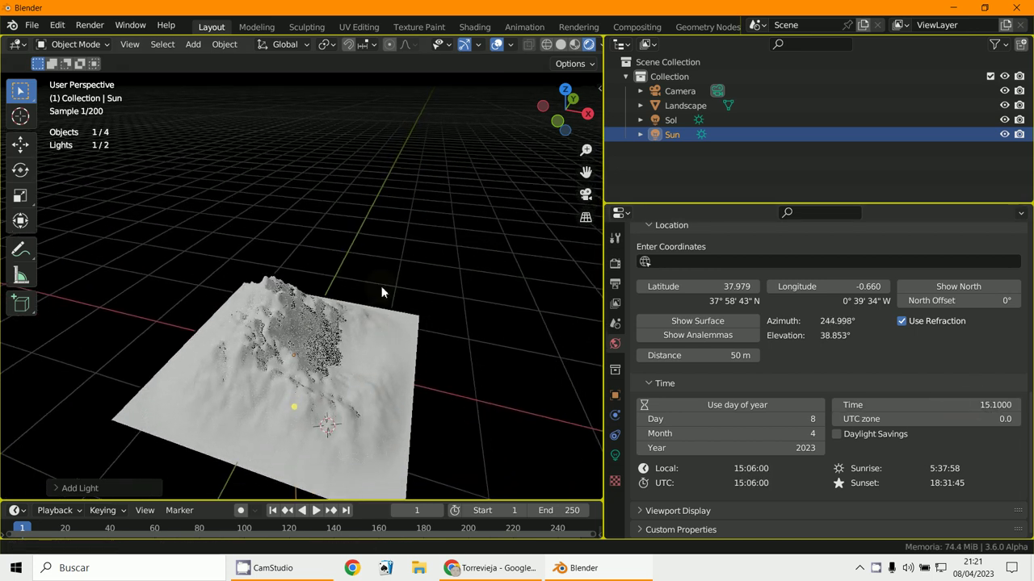
{"action": "scroll", "coordinate": [405, 334], "scroll_direction": "up", "scroll_amount": 3}
{"action": "left_click_drag", "start_coordinate": [926, 405], "coordinate": [501, 295]}
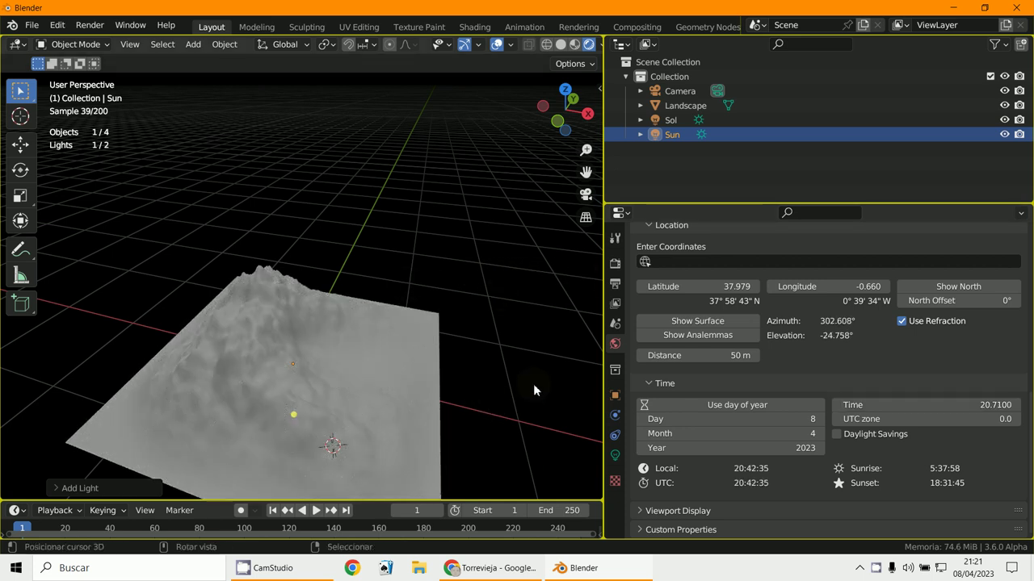
Bring the Sun Position time back to 15.99 and check the landscape's shadows from above
{"action": "scroll", "coordinate": [444, 316], "scroll_direction": "down", "scroll_amount": 2}
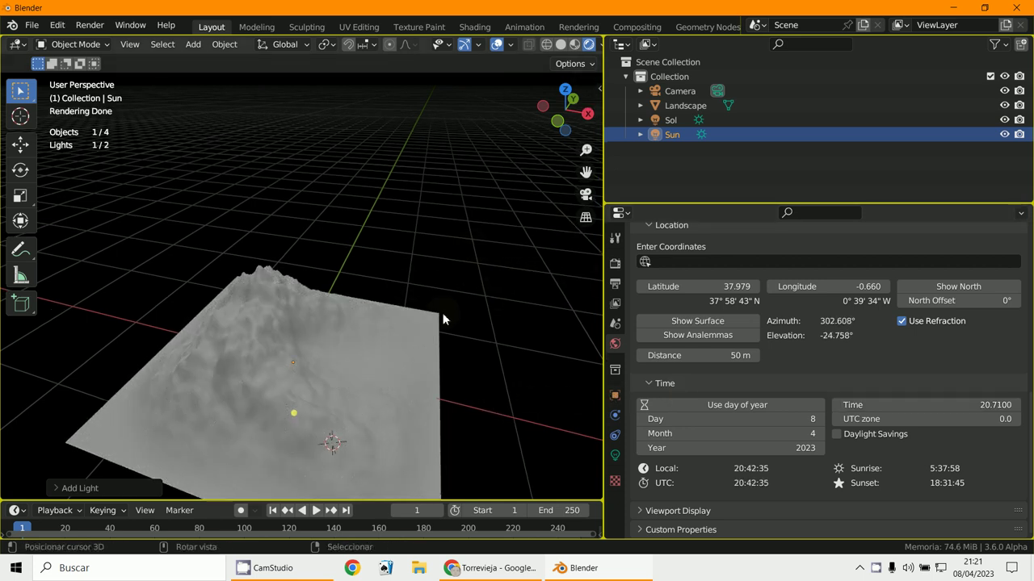
{"action": "middle_click_drag", "start_coordinate": [455, 357], "coordinate": [452, 301], "text": "shift"}
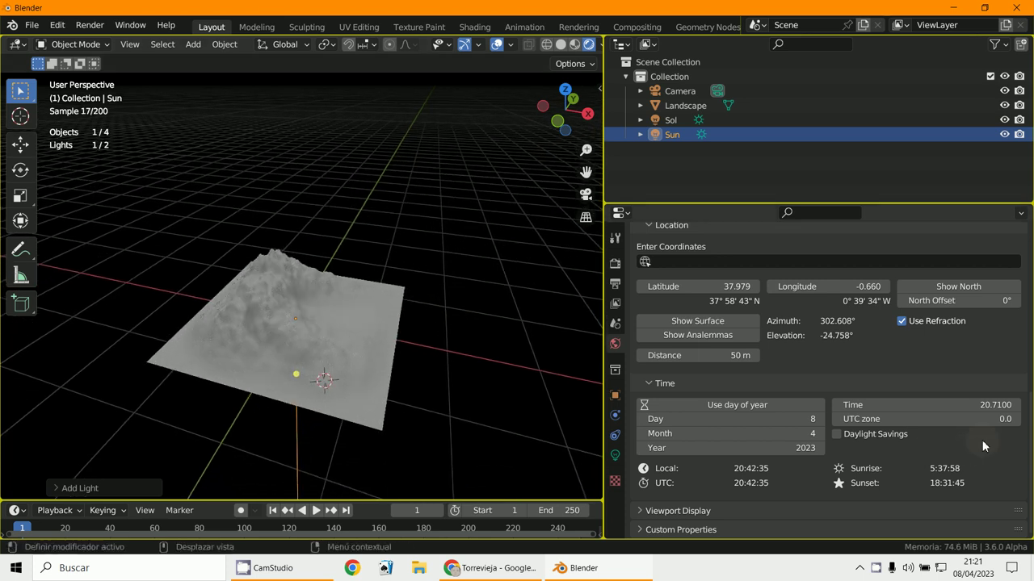
{"action": "mouse_move", "coordinate": [987, 406]}
{"action": "left_mouse_down"}
{"action": "mouse_move", "coordinate": [633, 282]}
{"action": "mouse_move", "coordinate": [422, 300]}
{"action": "mouse_move", "coordinate": [618, 309]}
{"action": "mouse_move", "coordinate": [543, 307]}
{"action": "mouse_move", "coordinate": [477, 329]}
{"action": "left_mouse_up"}
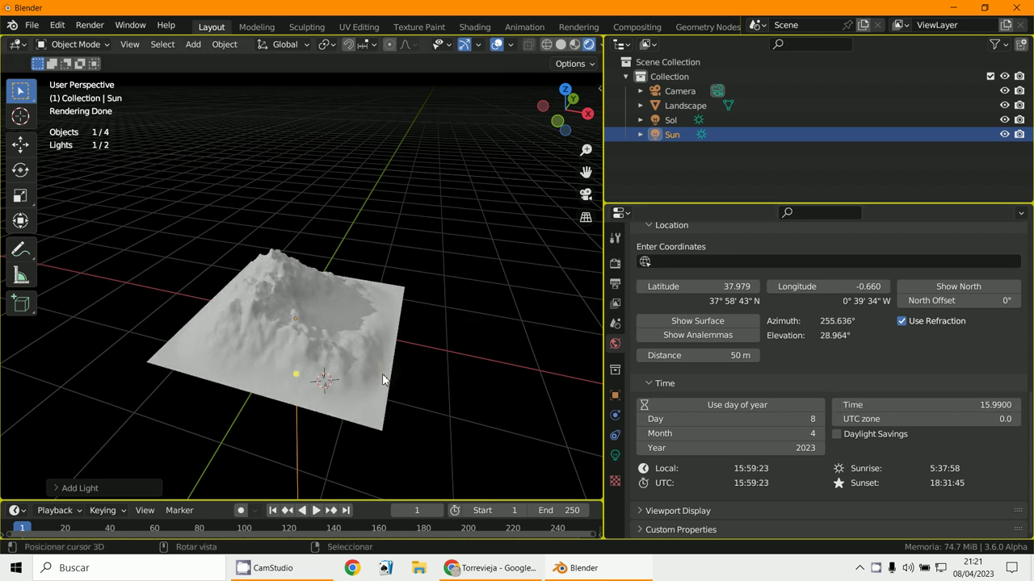
{"action": "scroll", "coordinate": [396, 373], "scroll_direction": "up", "scroll_amount": 2}
{"action": "scroll", "coordinate": [397, 369], "scroll_direction": "up", "scroll_amount": 1}
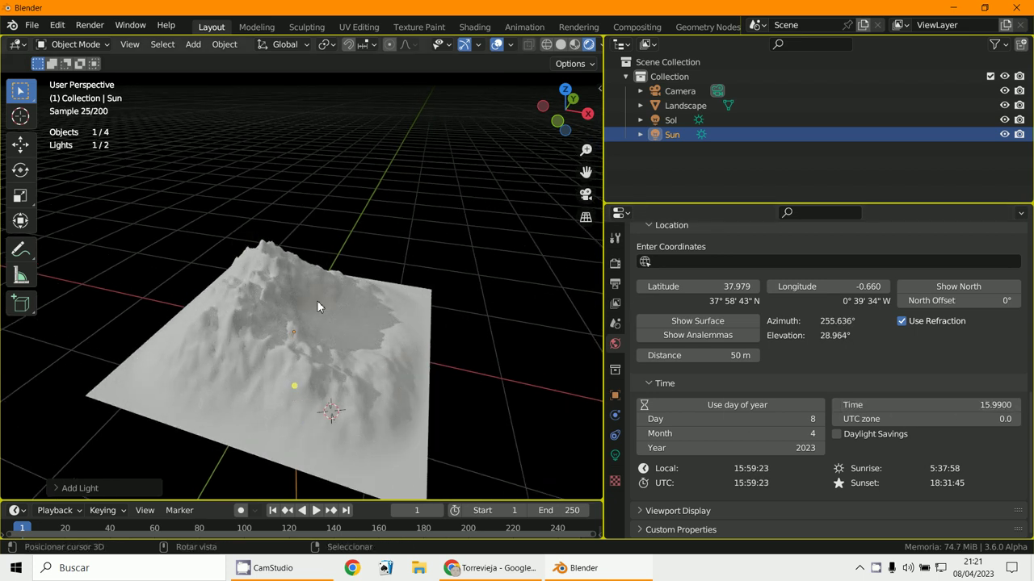
{"action": "middle_click_drag", "start_coordinate": [317, 301], "coordinate": [105, 321]}
{"action": "key", "text": "KP_7"}
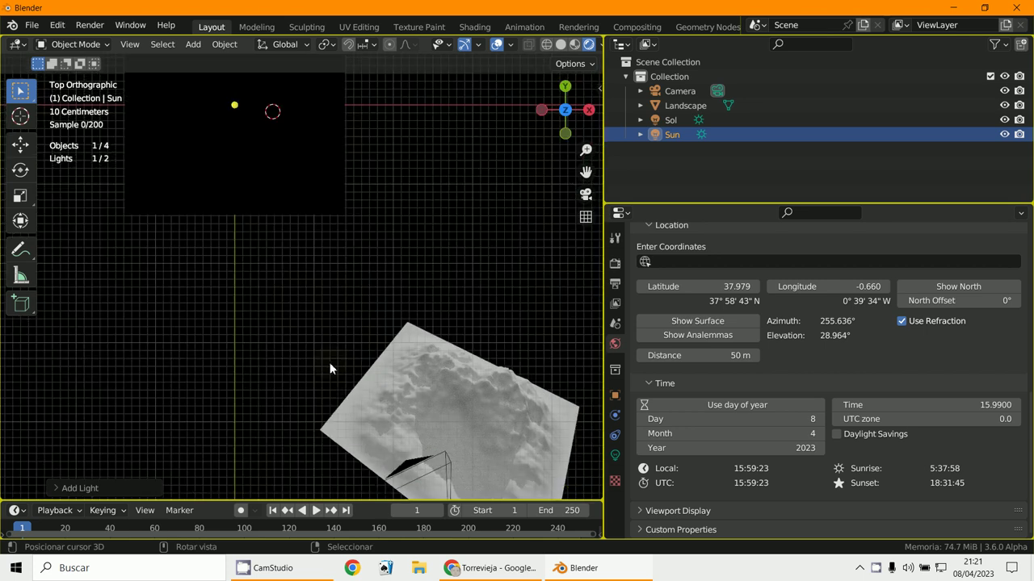
{"action": "middle_click_drag", "start_coordinate": [403, 312], "coordinate": [429, 393], "text": "shift"}
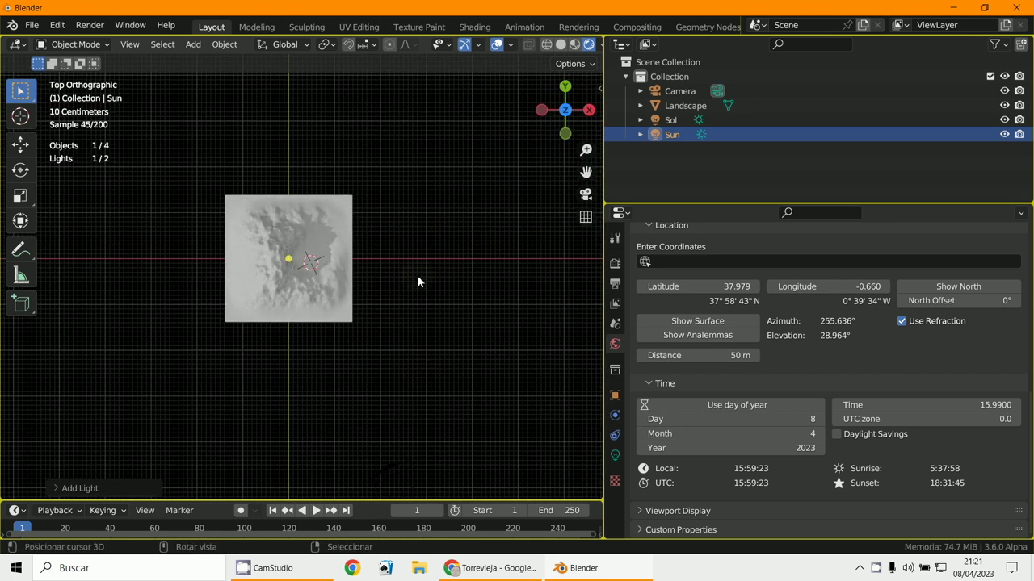
Set the Sun Position time to 16.41 and check the mountain's shadows up close
{"action": "middle_click_drag", "start_coordinate": [321, 364], "coordinate": [175, 335]}
{"action": "scroll", "coordinate": [226, 364], "scroll_direction": "up", "scroll_amount": 4}
{"action": "middle_click_drag", "start_coordinate": [288, 393], "coordinate": [305, 388]}
{"action": "left_click_drag", "start_coordinate": [976, 408], "coordinate": [1006, 408]}
{"action": "middle_click_drag", "start_coordinate": [481, 388], "coordinate": [272, 335]}
{"action": "scroll", "coordinate": [274, 336], "scroll_direction": "up", "scroll_amount": 1}
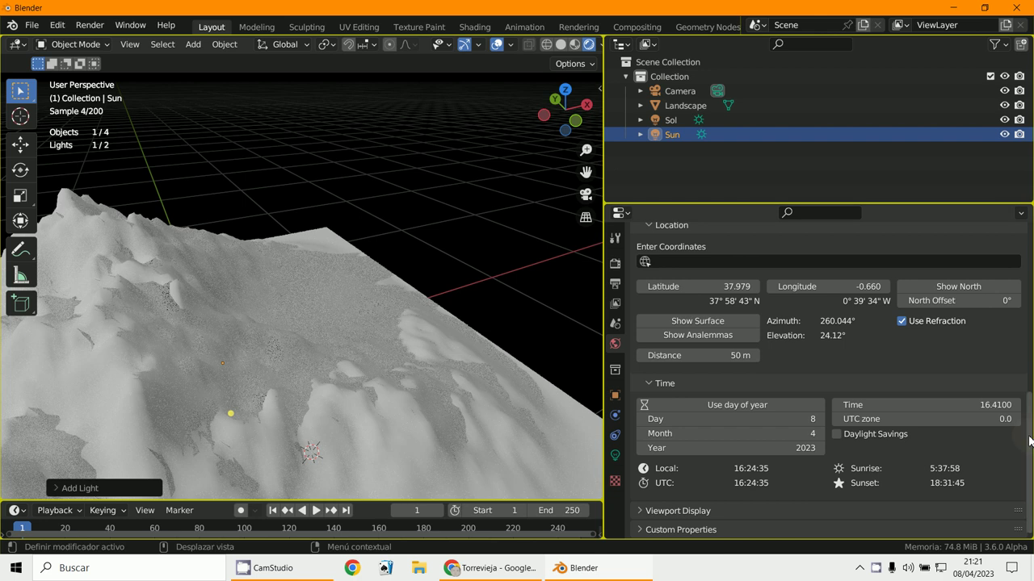
{"action": "left_click_drag", "start_coordinate": [963, 407], "coordinate": [476, 274]}
{"action": "left_click_drag", "start_coordinate": [460, 276], "coordinate": [449, 275]}
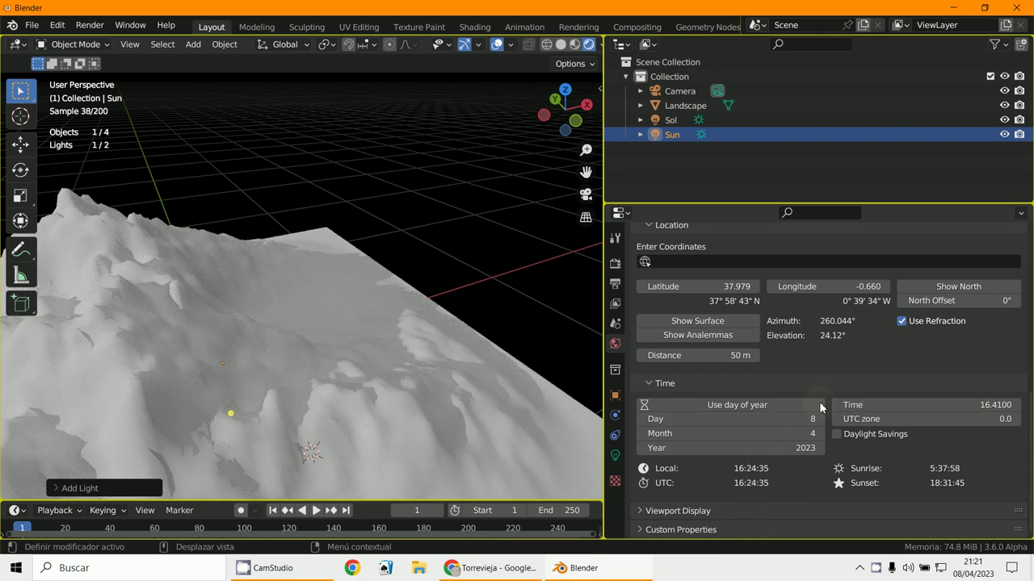
Disable Use Refraction in the Sun Position location settings and enable it again to compare the lighting
{"action": "scroll", "coordinate": [856, 402], "scroll_direction": "up", "scroll_amount": 3}
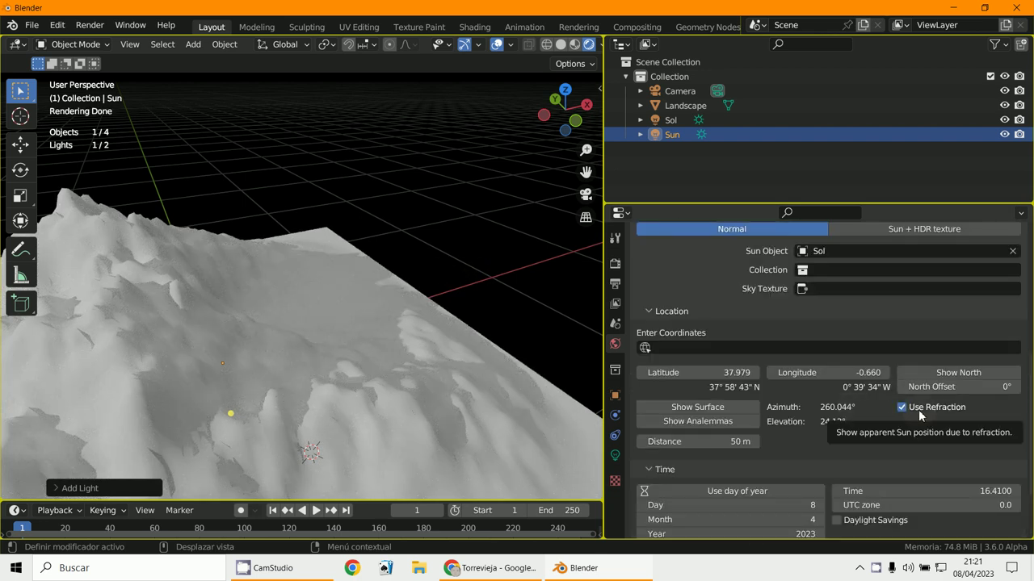
{"action": "left_click", "coordinate": [901, 407]}
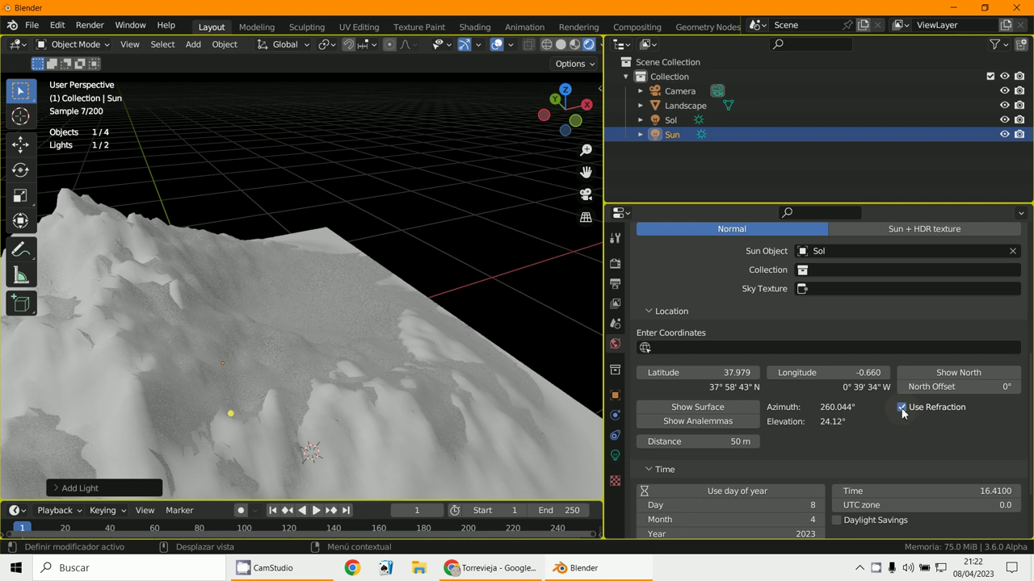
{"action": "left_click", "coordinate": [901, 408]}
Set the Sun Position distance to 59 m and review the remaining Sun Position settings
{"action": "left_click_drag", "start_coordinate": [702, 445], "coordinate": [761, 449]}
{"action": "scroll", "coordinate": [761, 449], "scroll_direction": "up", "scroll_amount": 2}
{"action": "scroll", "coordinate": [761, 449], "scroll_direction": "up", "scroll_amount": 1}
{"action": "scroll", "coordinate": [761, 449], "scroll_direction": "down", "scroll_amount": 3}
{"action": "scroll", "coordinate": [806, 313], "scroll_direction": "up", "scroll_amount": 2}
{"action": "scroll", "coordinate": [807, 314], "scroll_direction": "up", "scroll_amount": 1}
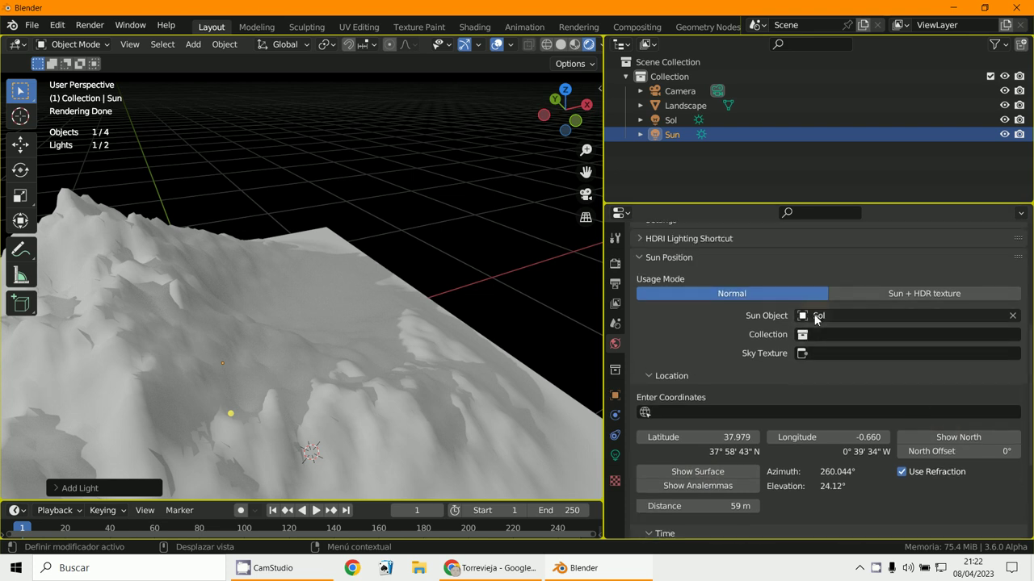
Set the selected Sun light's strength to 1.060 and tint it pale yellow with hue 0.143 and saturation 0.238
{"action": "left_click", "coordinate": [615, 456]}
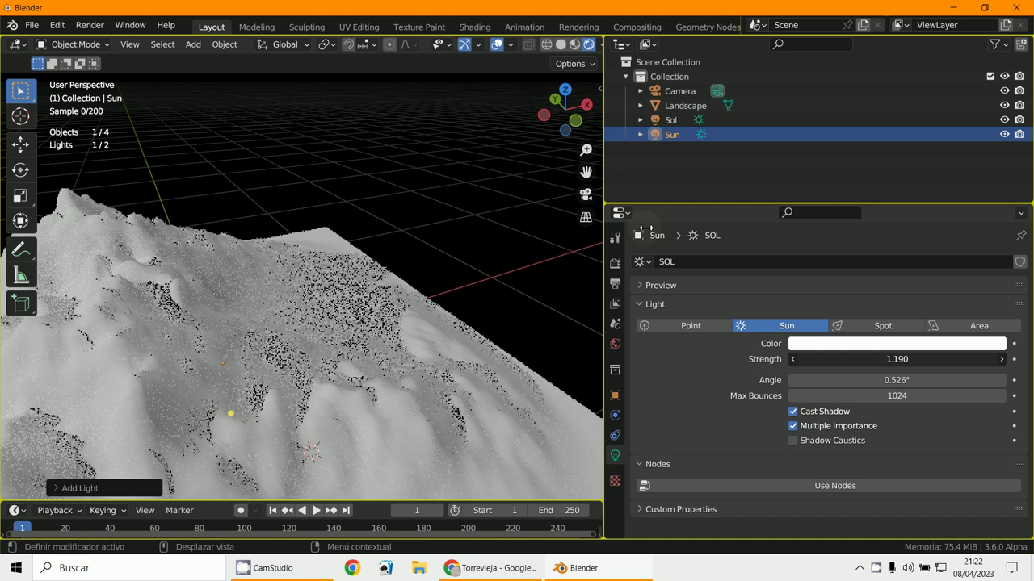
{"action": "left_click_drag", "start_coordinate": [645, 228], "coordinate": [888, 359]}
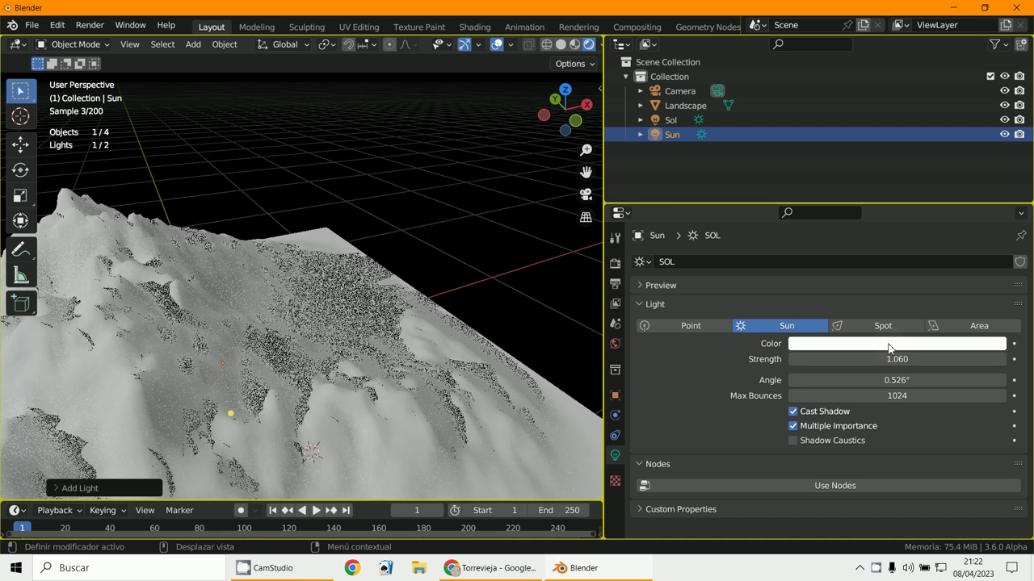
{"action": "left_click", "coordinate": [888, 348]}
{"action": "mouse_move", "coordinate": [931, 207]}
{"action": "left_mouse_down"}
{"action": "mouse_move", "coordinate": [937, 196]}
{"action": "mouse_move", "coordinate": [927, 206]}
{"action": "left_mouse_up"}
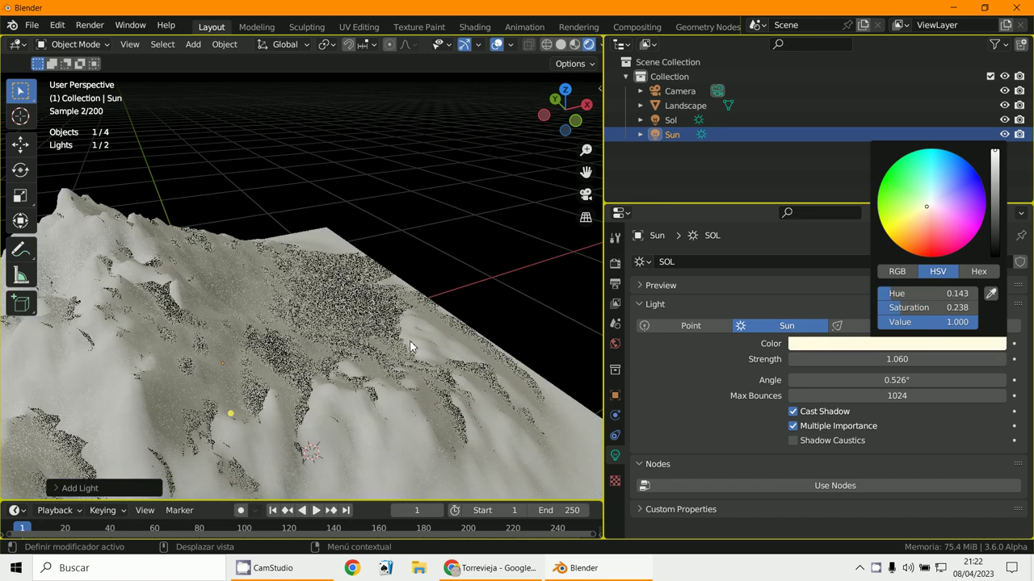
Look through the camera and examine the rendered sunlight on the mountain up close
{"action": "scroll", "coordinate": [476, 351], "scroll_direction": "down", "scroll_amount": 1}
{"action": "key", "text": "KP_0"}
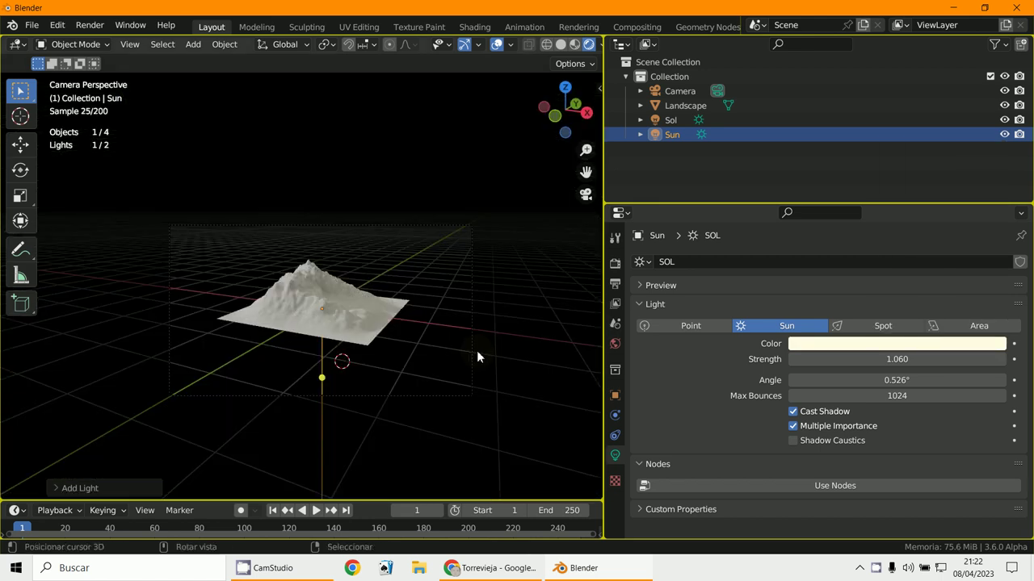
{"action": "scroll", "coordinate": [476, 350], "scroll_direction": "up", "scroll_amount": 8}
{"action": "middle_click_drag", "start_coordinate": [477, 351], "coordinate": [411, 334], "text": "shift"}
{"action": "scroll", "coordinate": [411, 336], "scroll_direction": "down", "scroll_amount": 5}
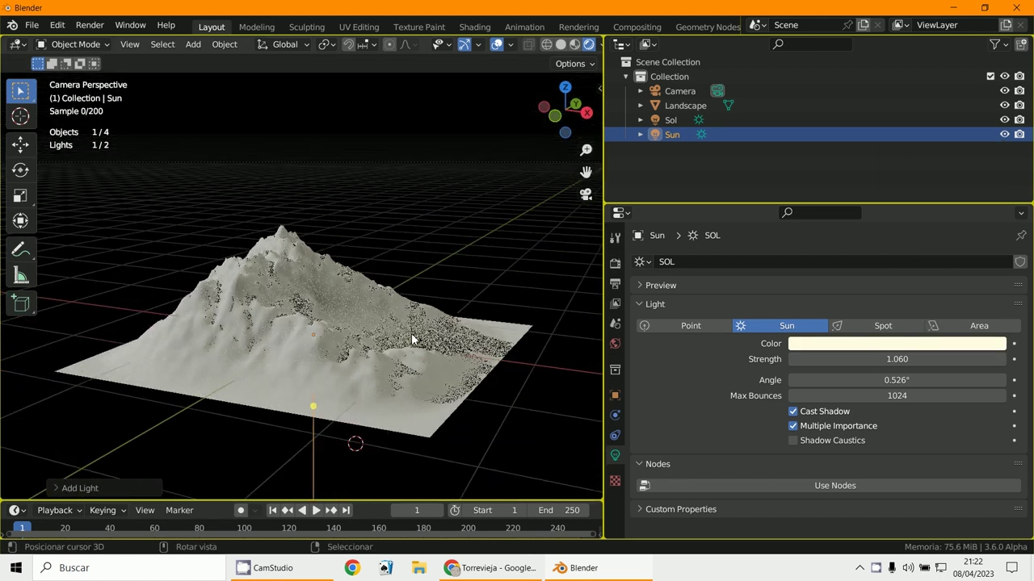
{"action": "scroll", "coordinate": [391, 358], "scroll_direction": "up", "scroll_amount": 4}
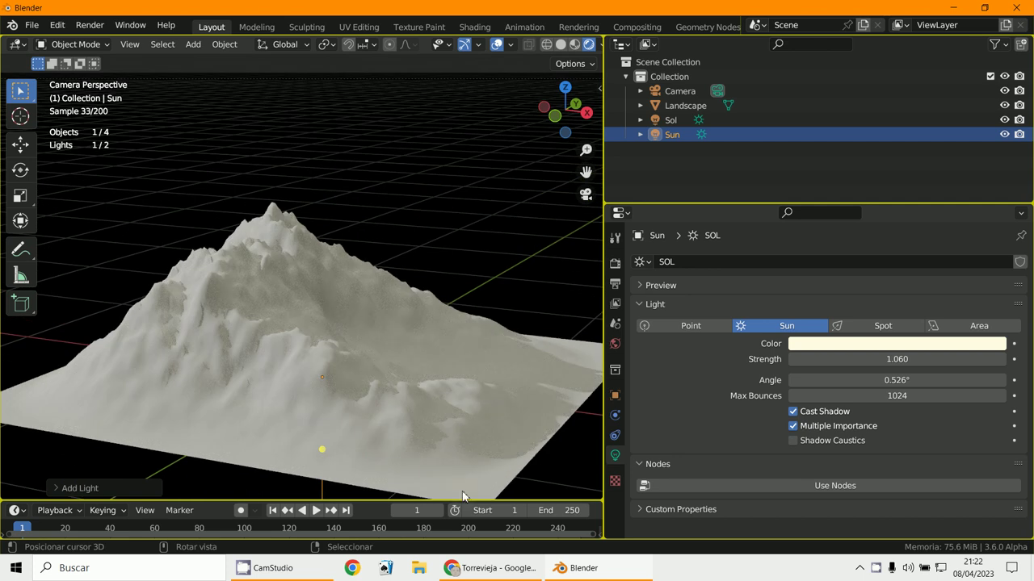
{"action": "left_click", "coordinate": [278, 570]}
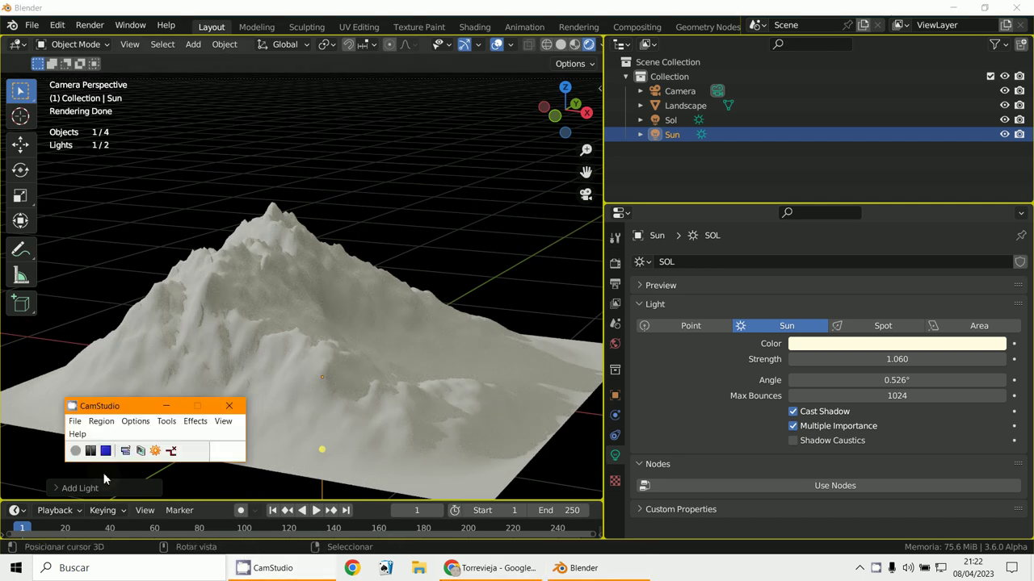